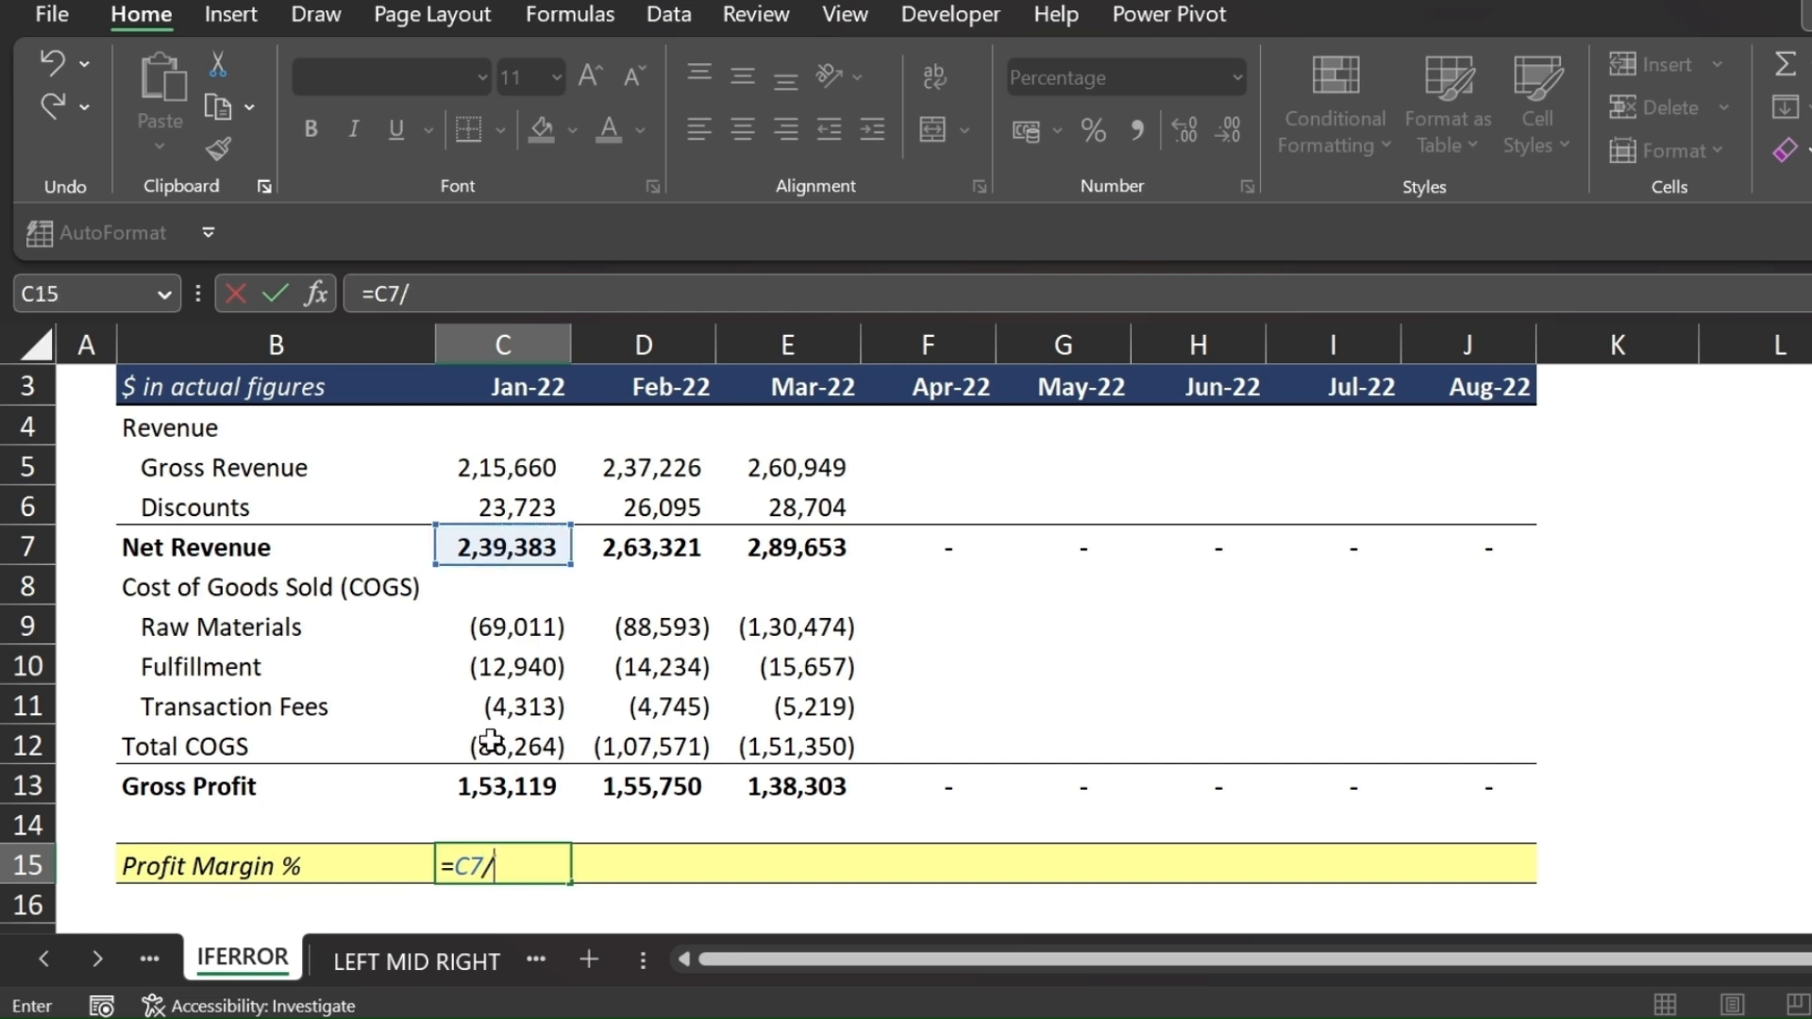
- Complete the January Profit Margin % formula in C15 as =C7/C13
left_click(483, 788)
key("Return")
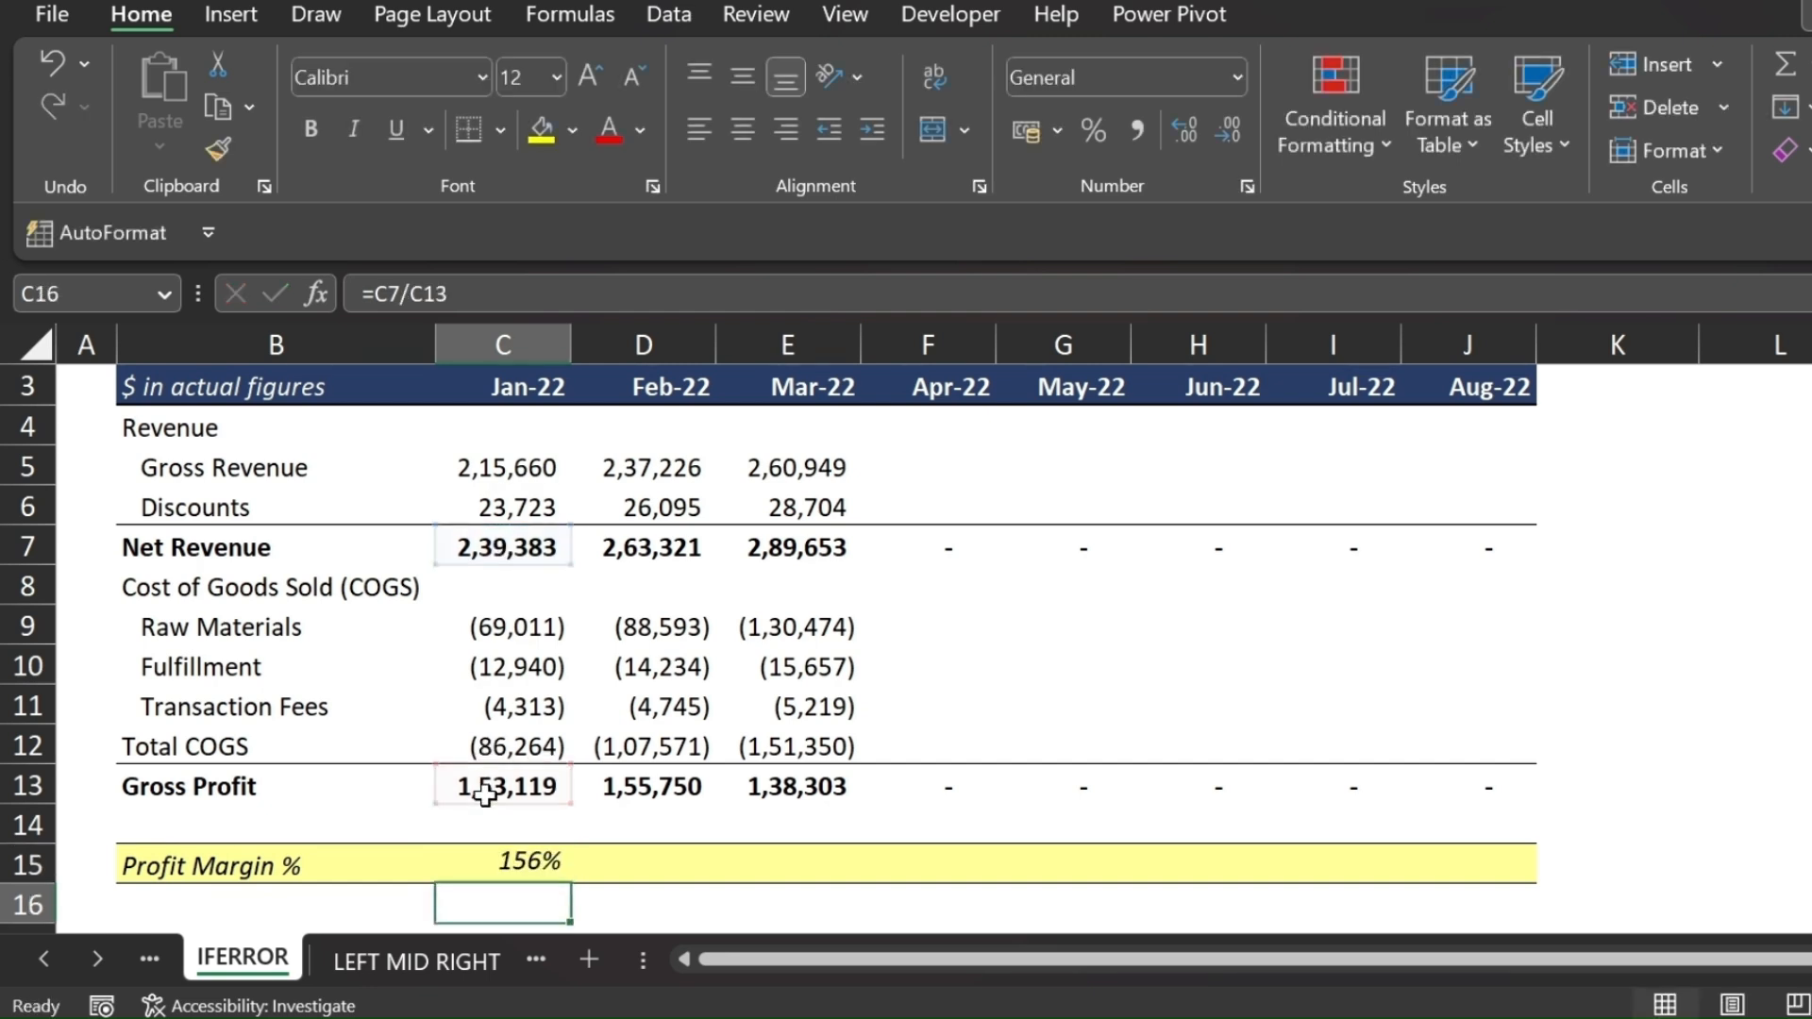
- Fill the =C7/C13 margin formula from C15 across to J15 and inspect the April cell F15
left_click(486, 854)
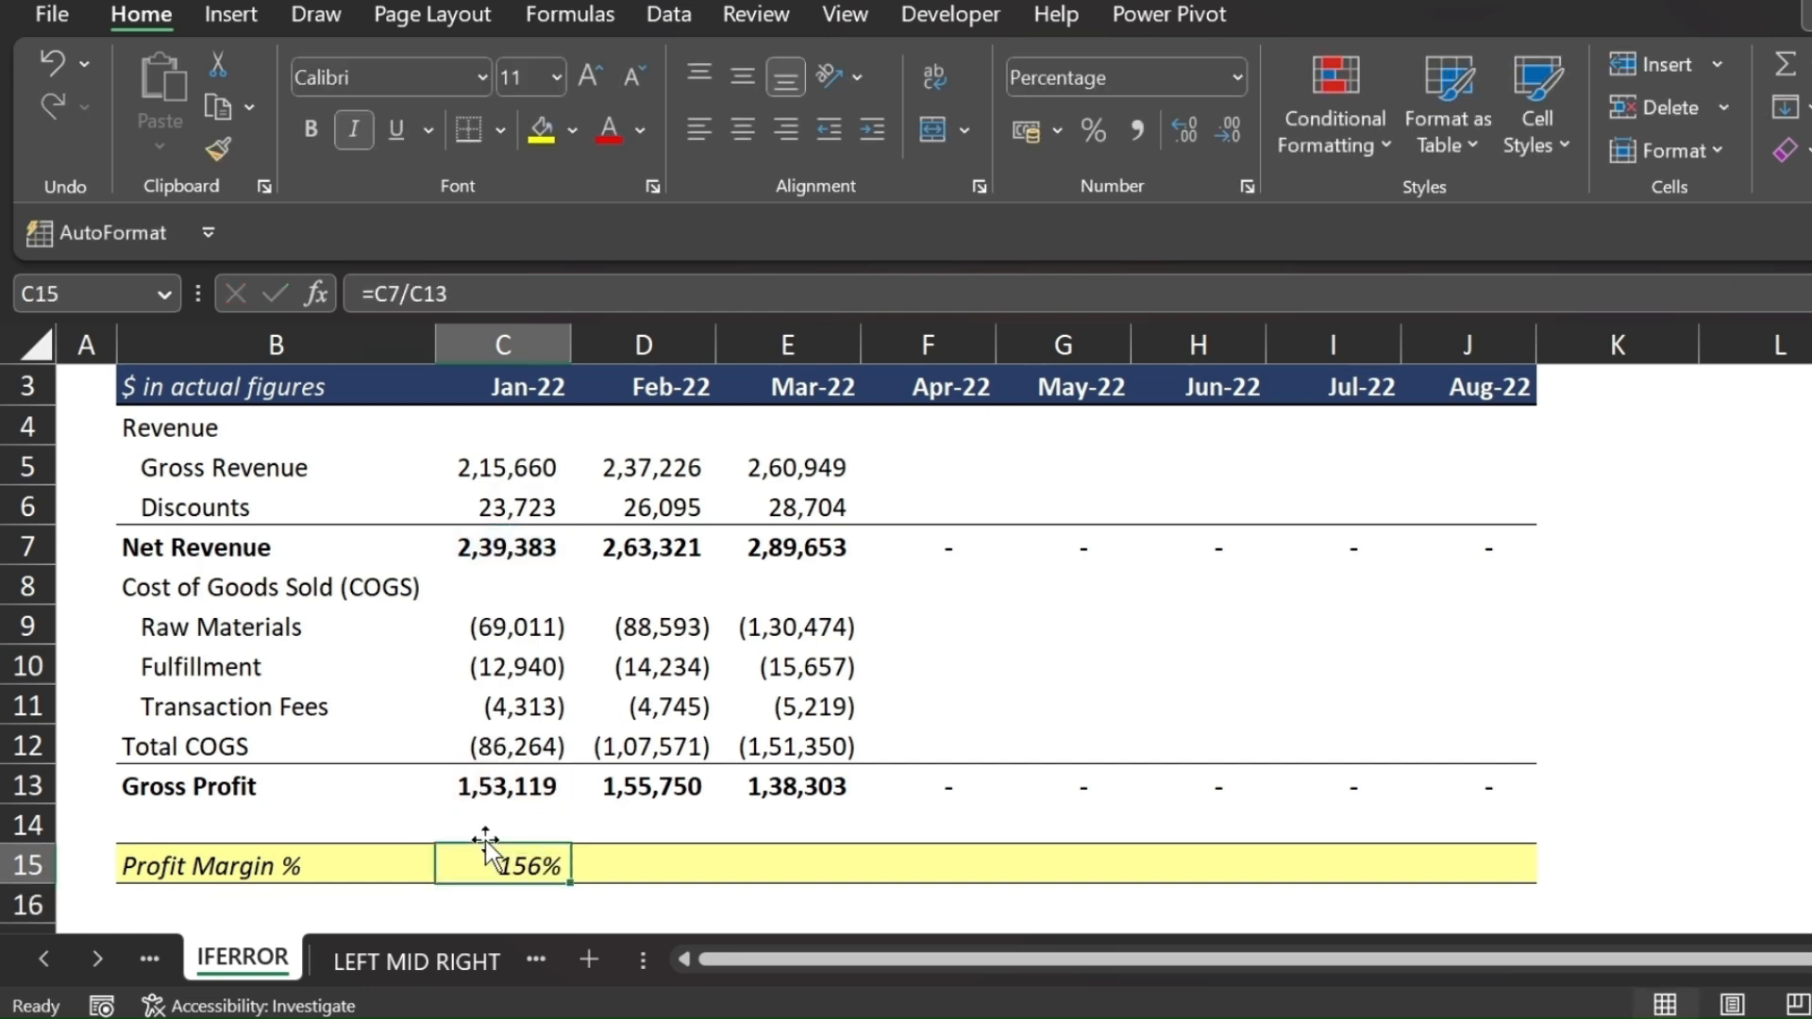
key("shift+Right")
key("shift+Right")
key("shift+Right")
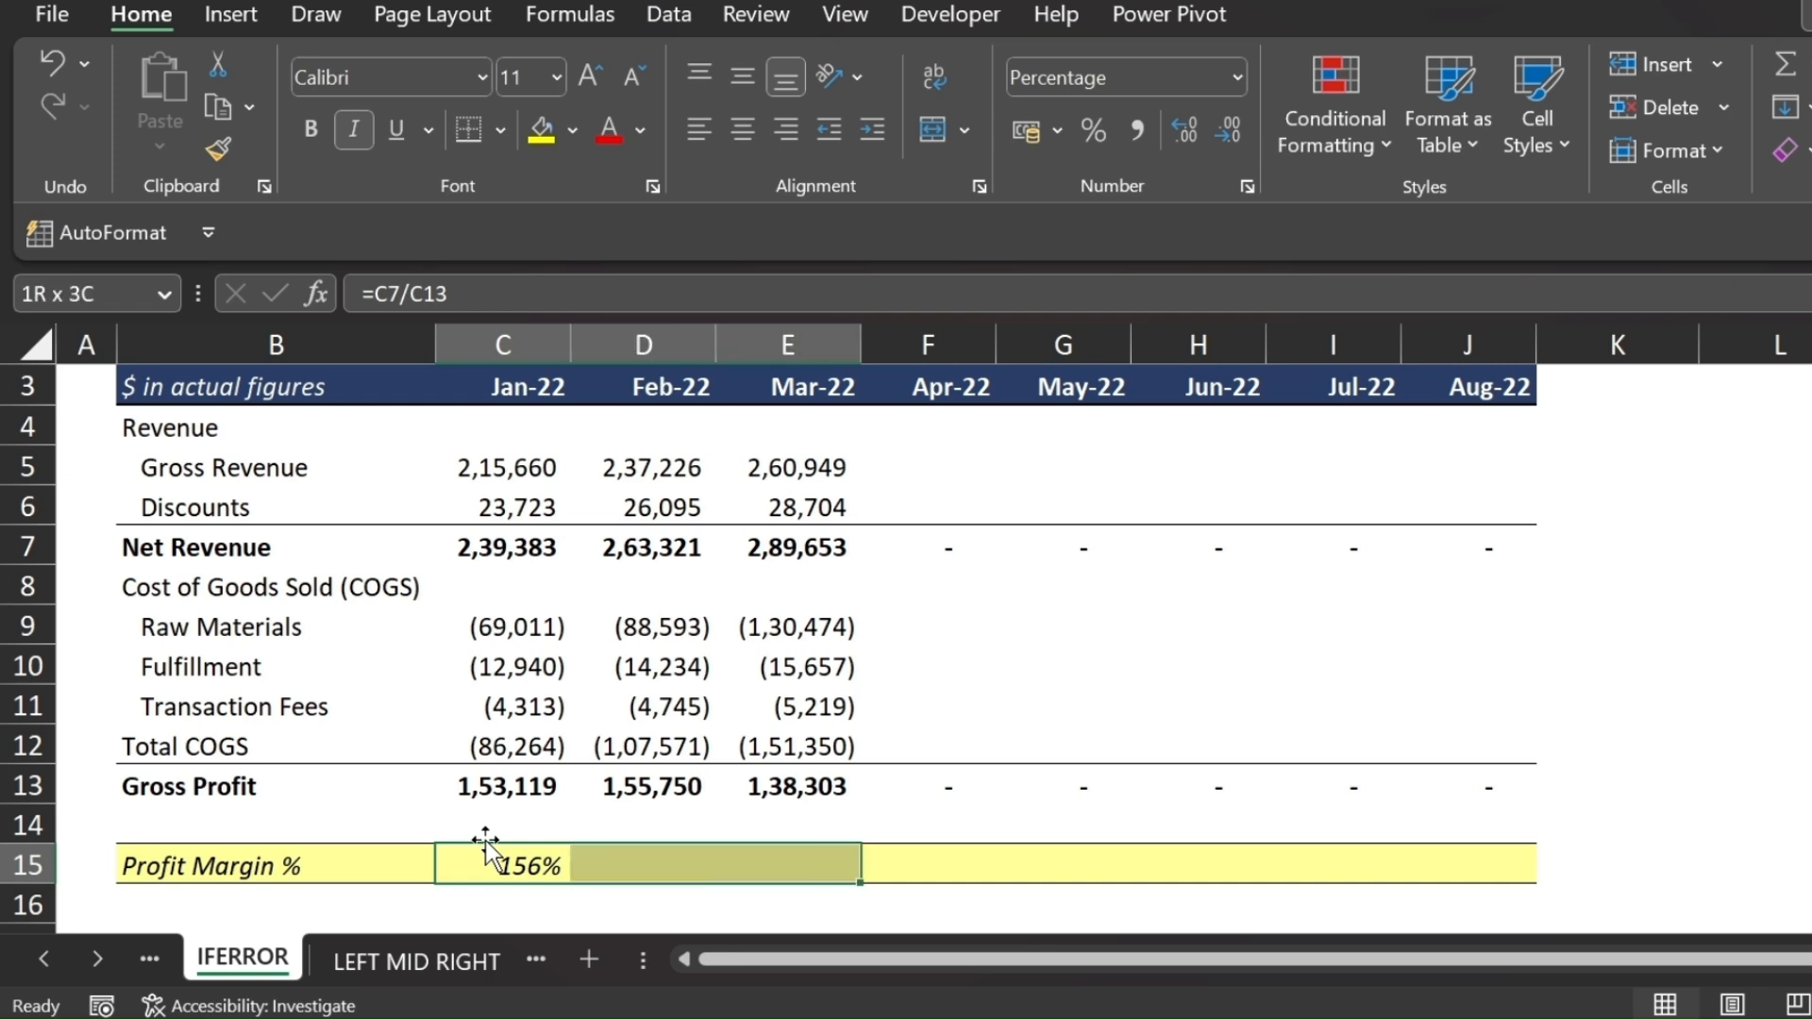
key("shift+Right")
key("shift+Right")
key("shift+Right")
key("shift+Right")
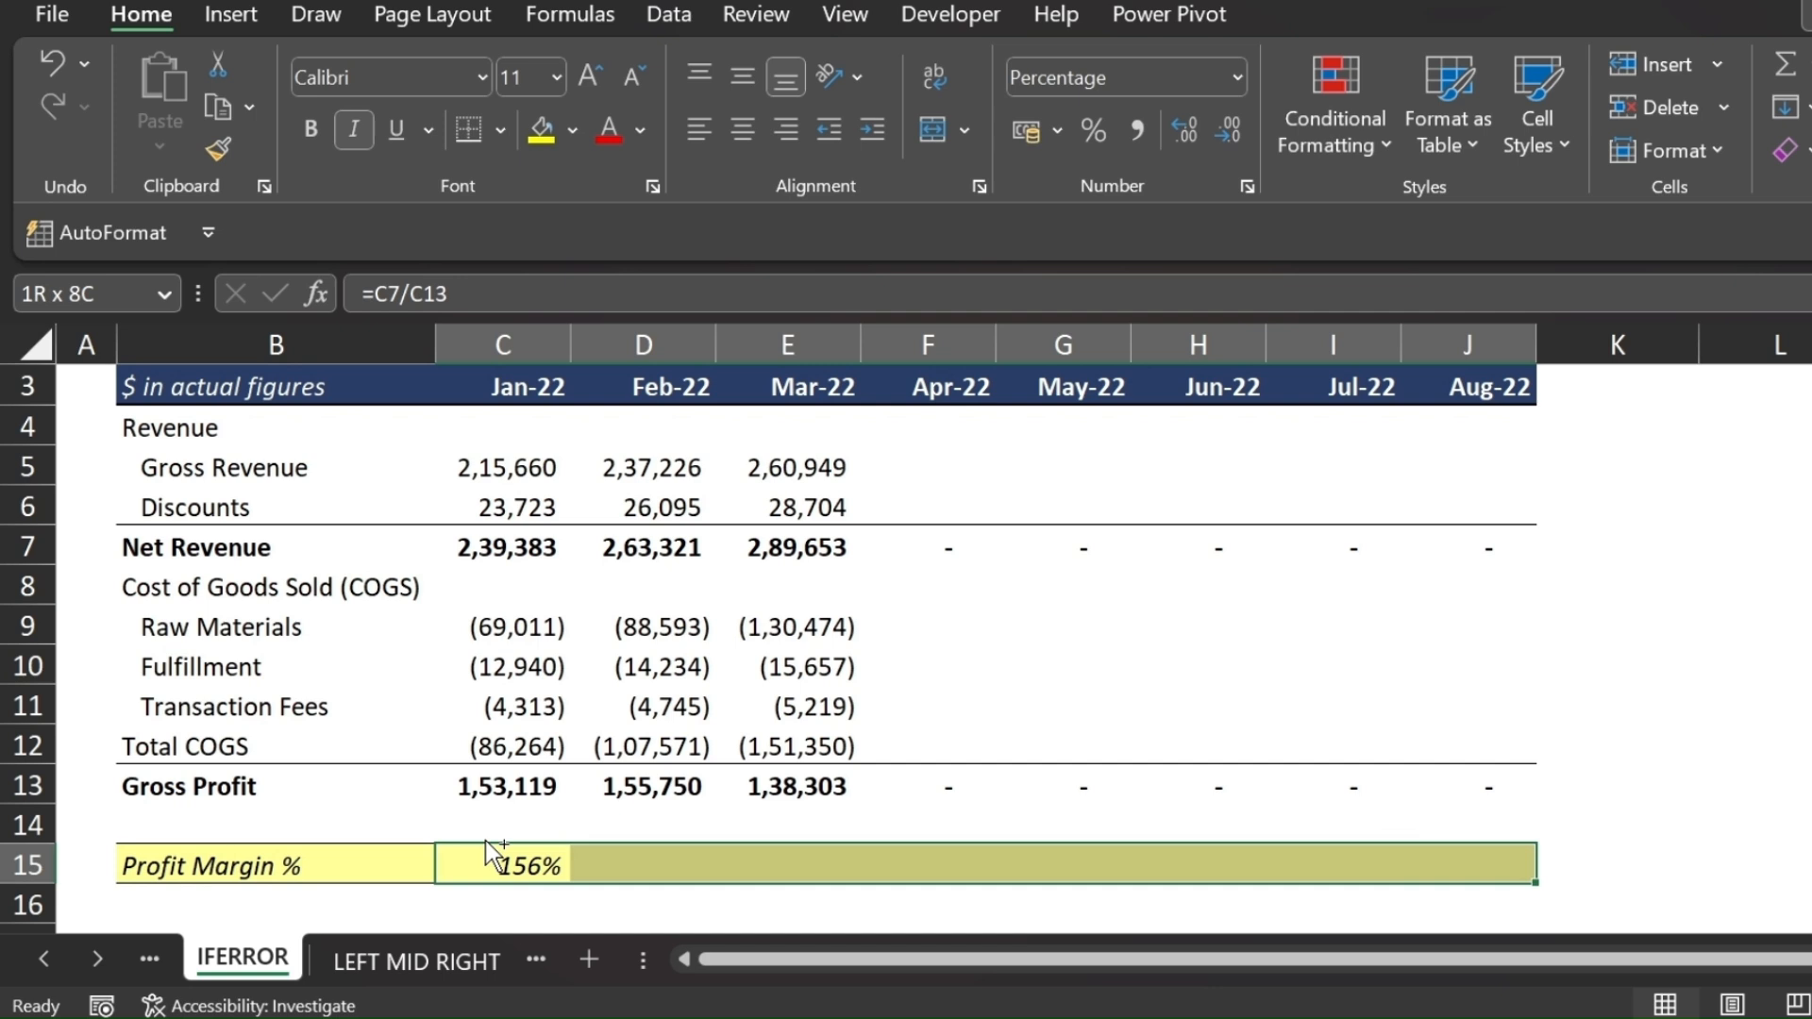
key("ctrl+r")
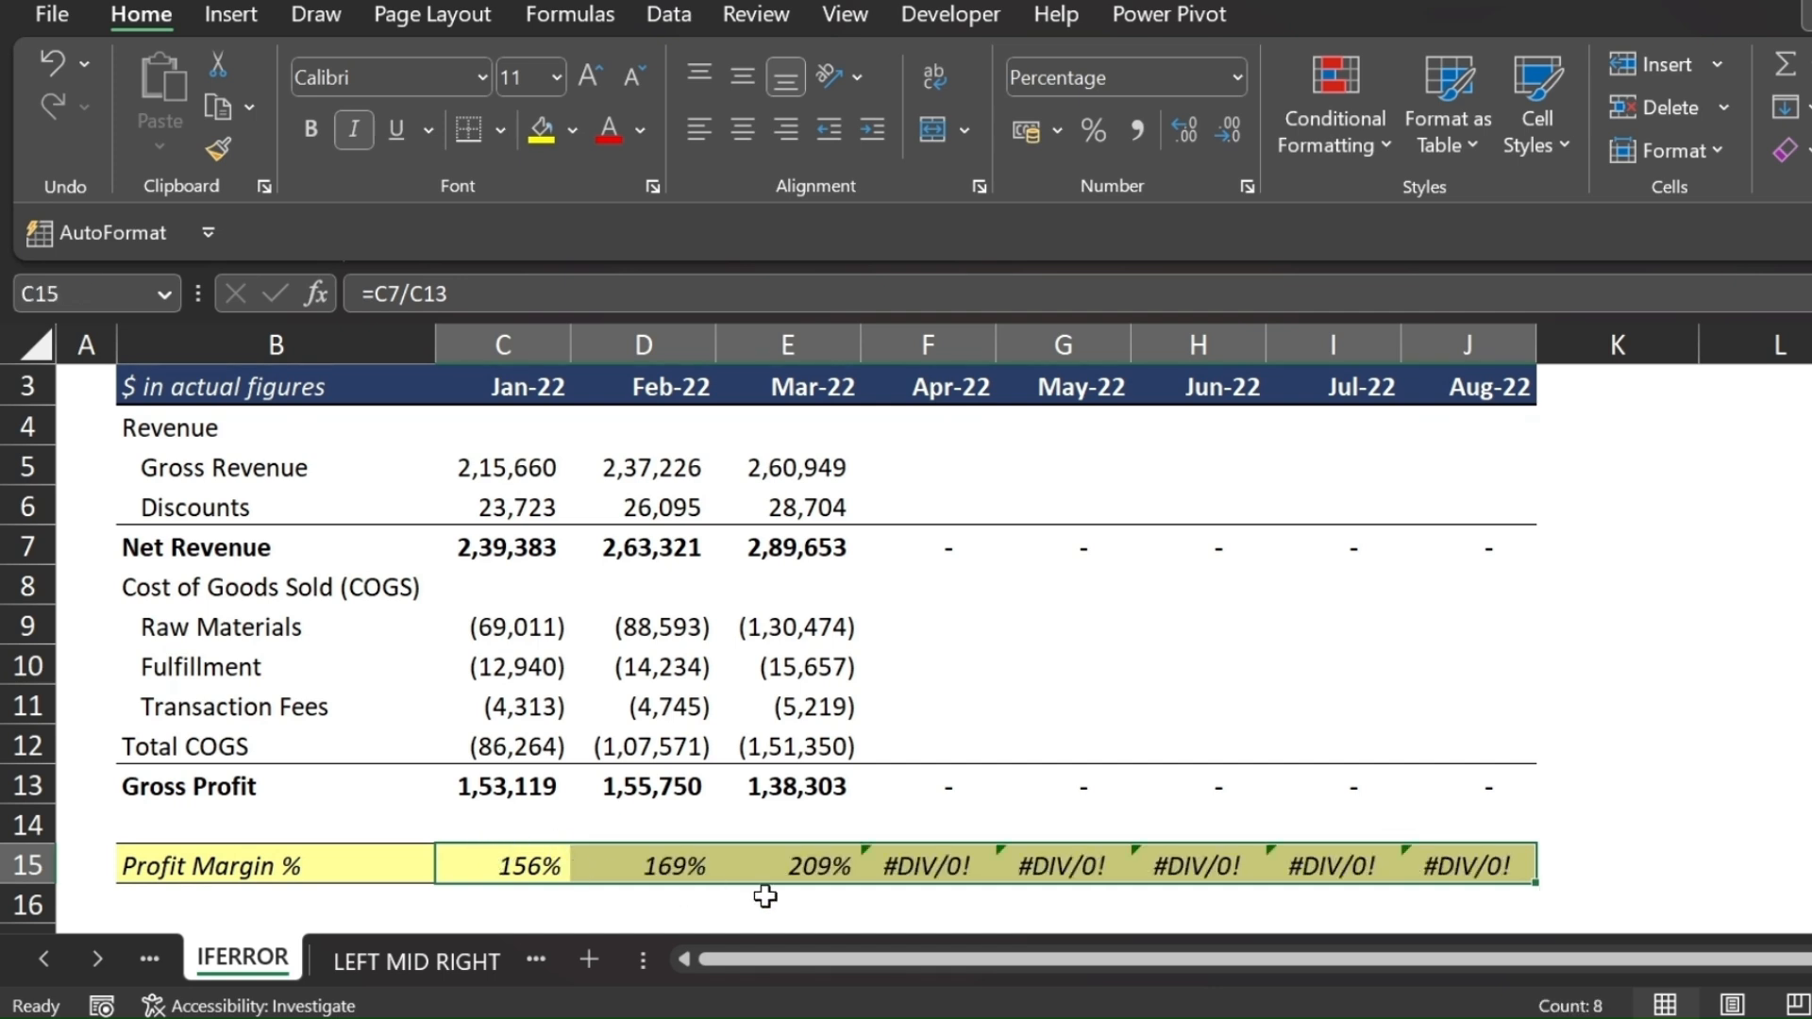
left_click(932, 870)
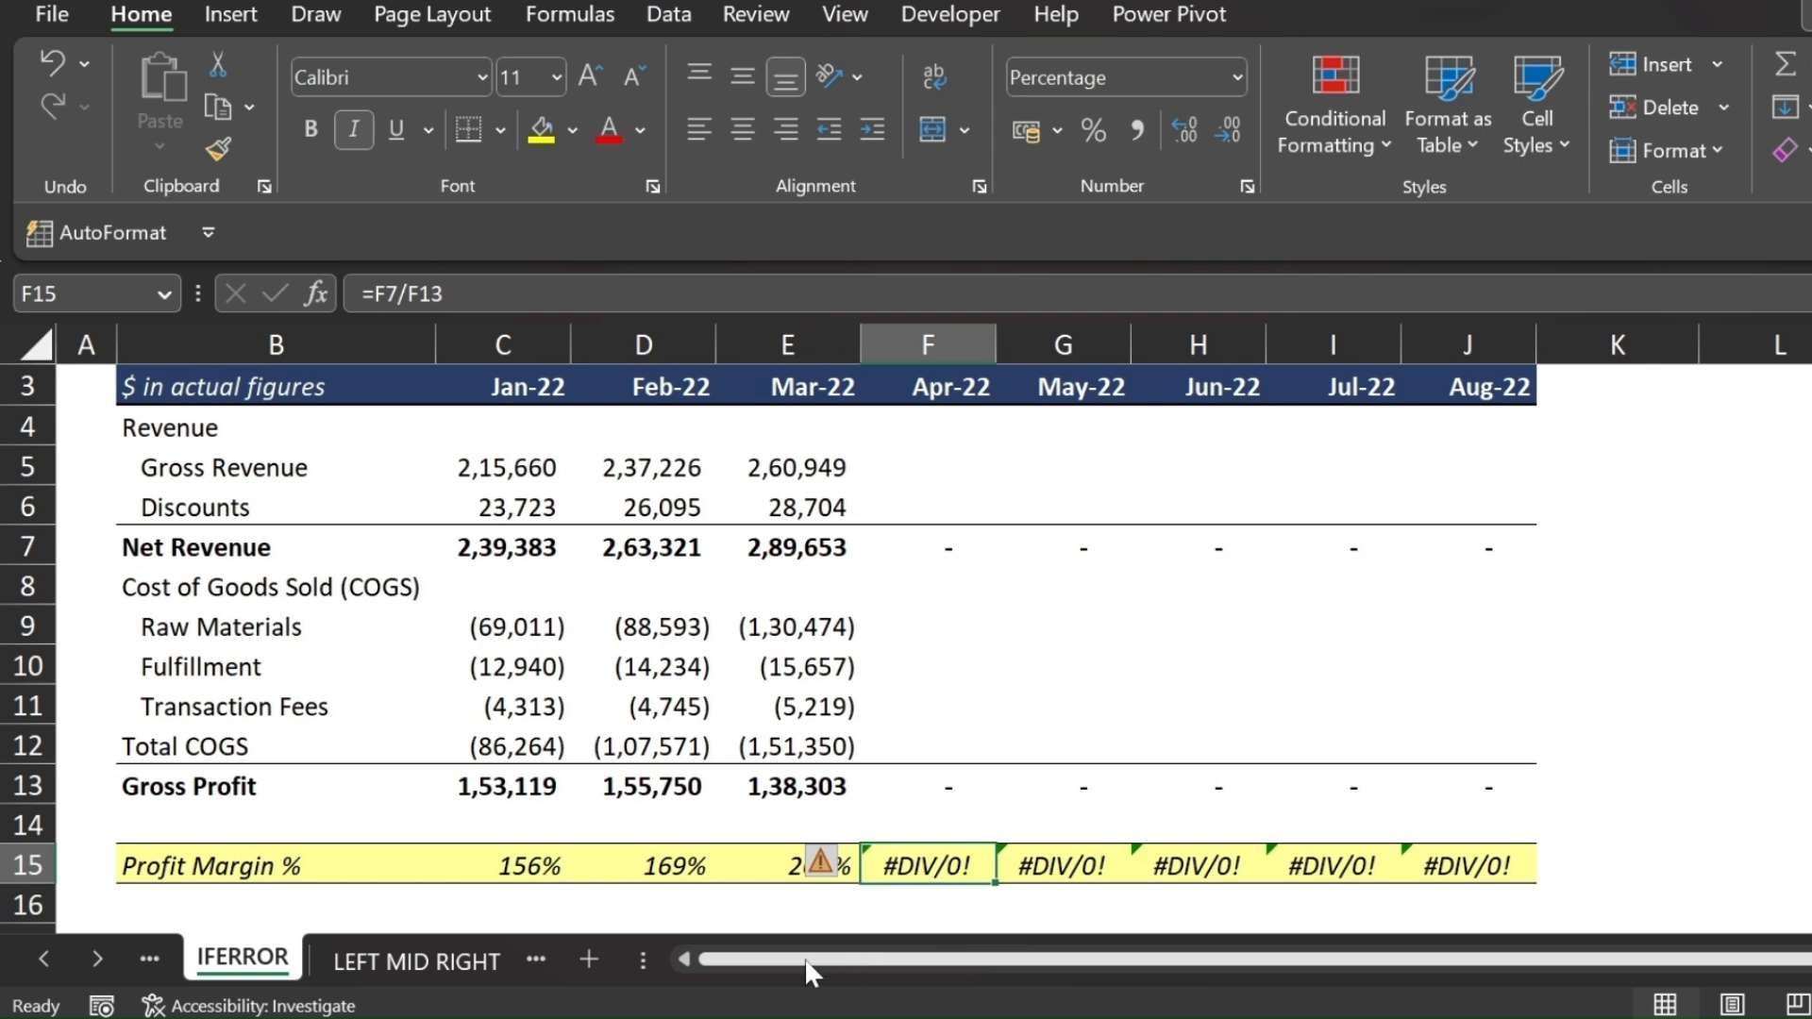
- Wrap the C15 profit margin formula in IFERROR with an empty-text fallback: =IFERROR(C7/C13,"")
left_click(524, 869)
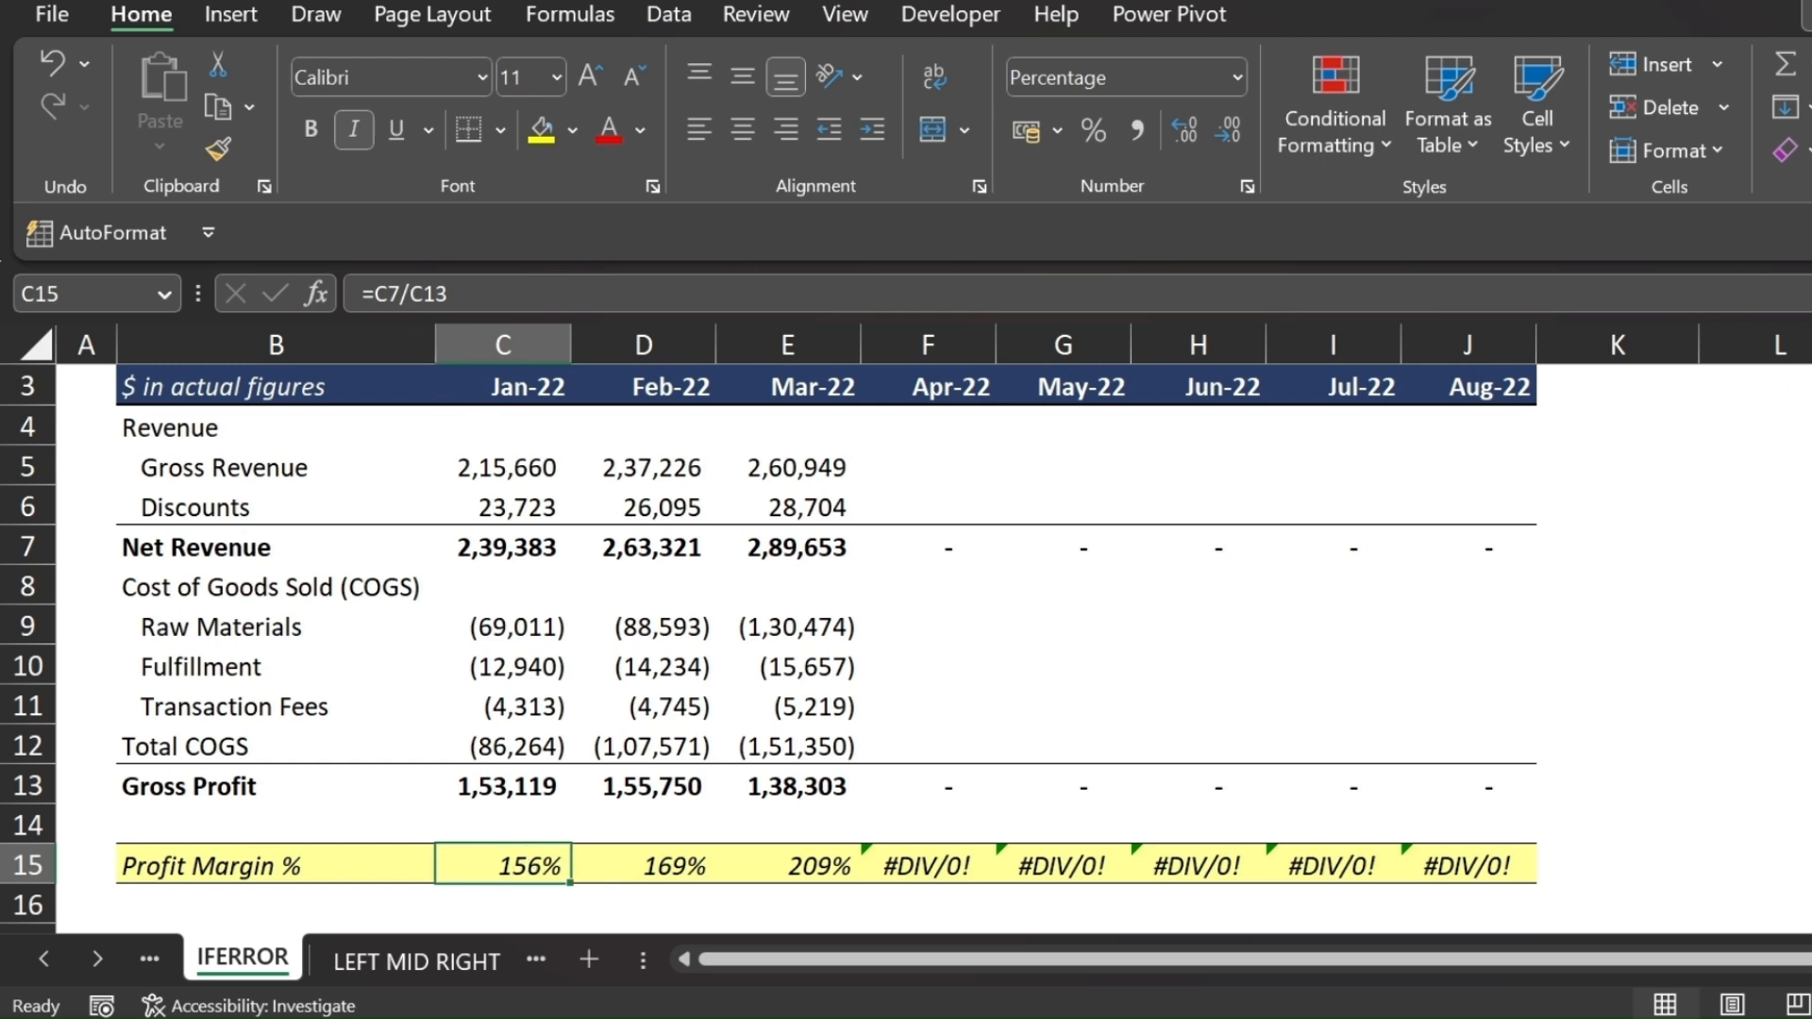
left_click(378, 295)
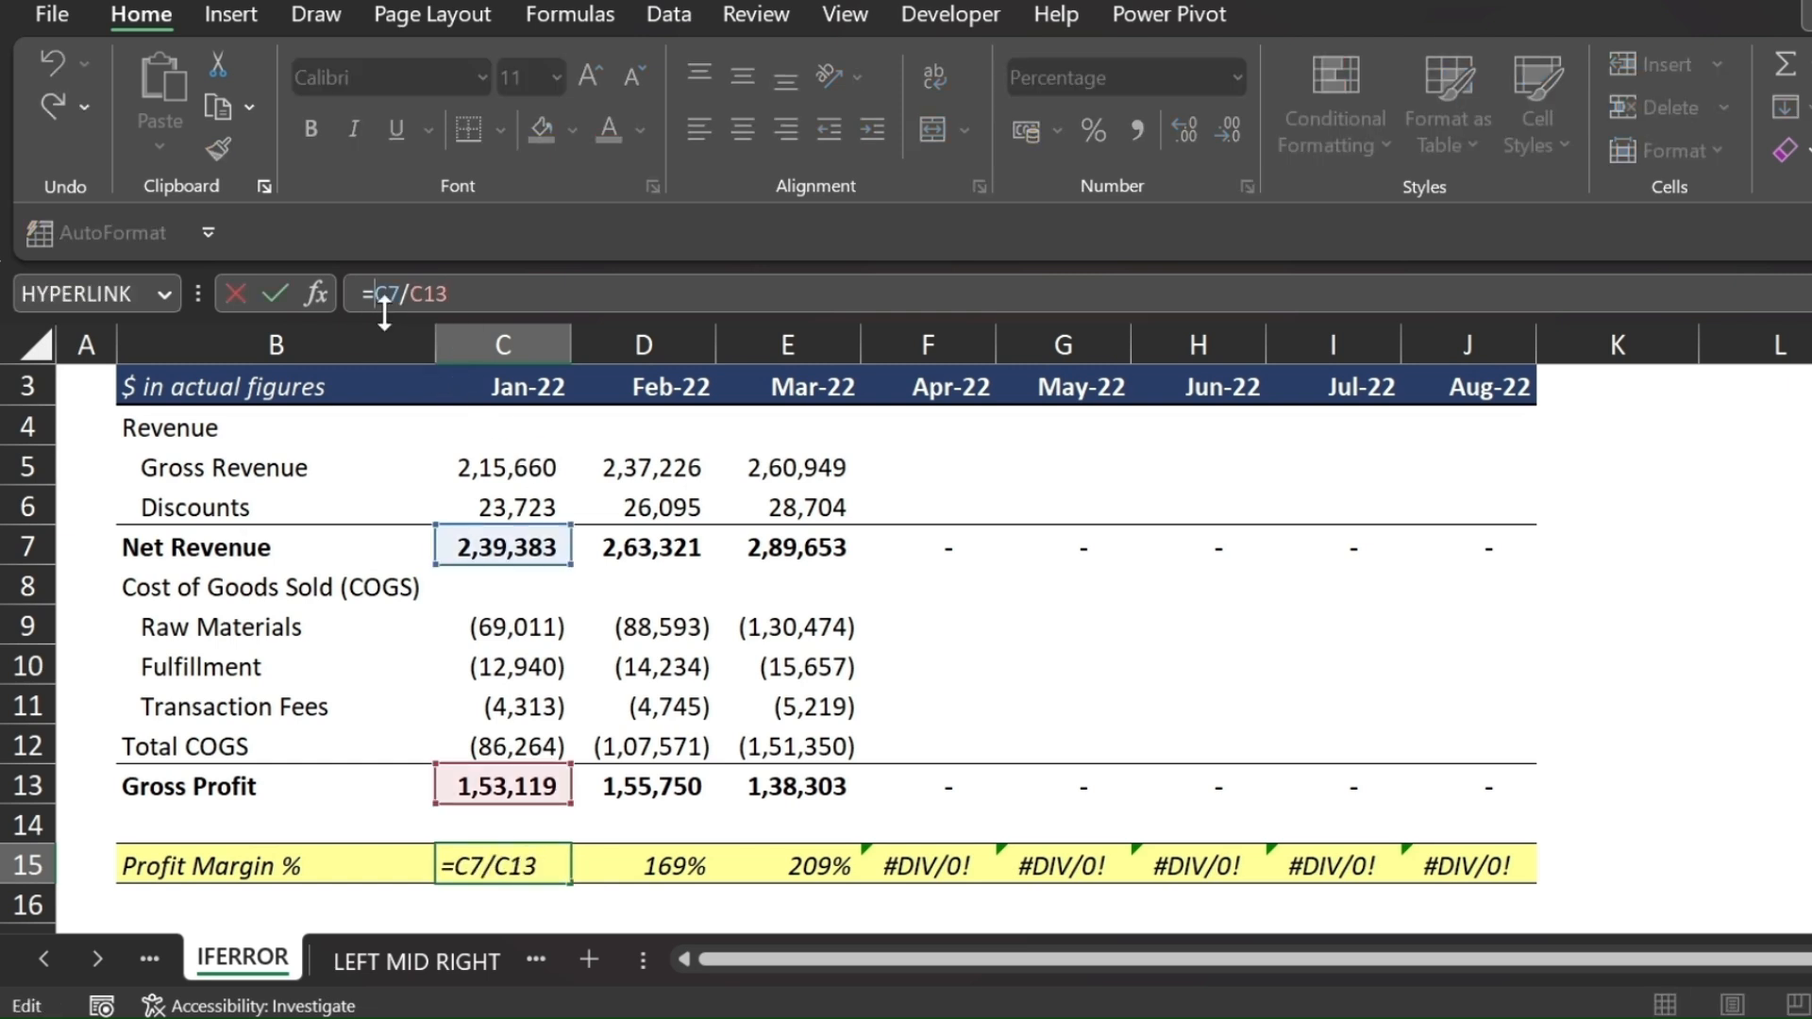
type("i")
type("ferr")
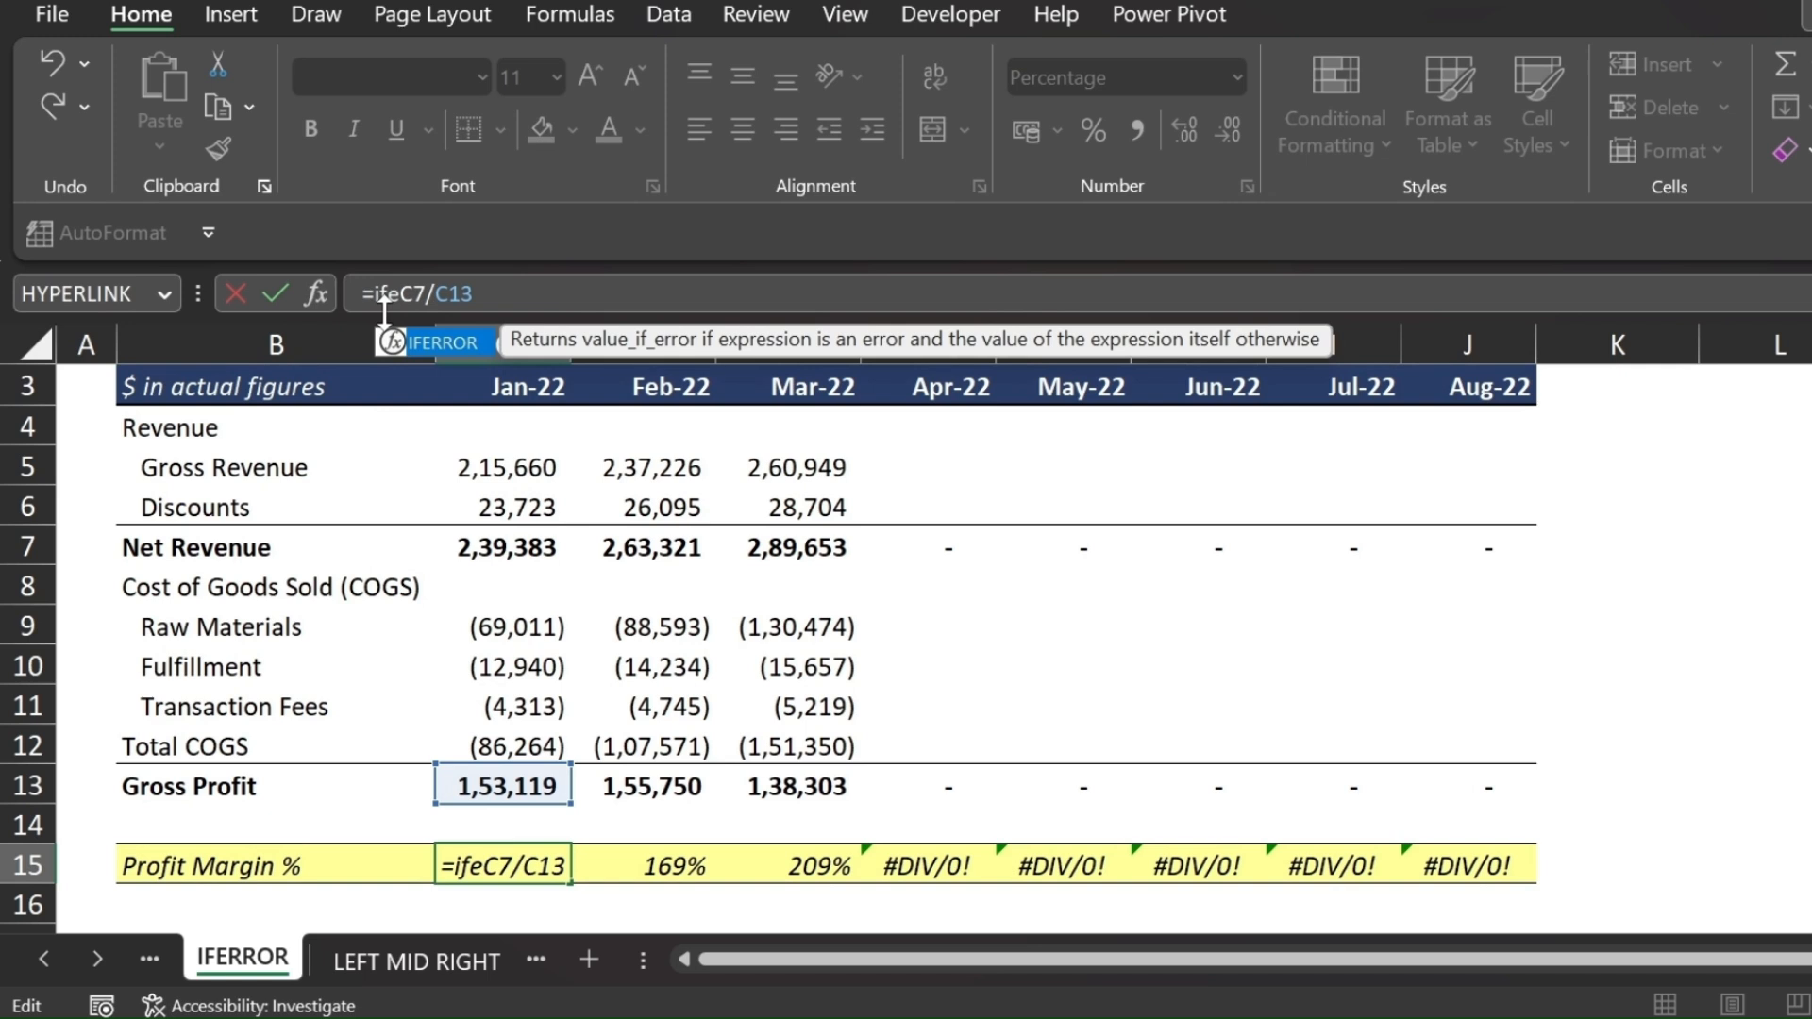
key("Tab")
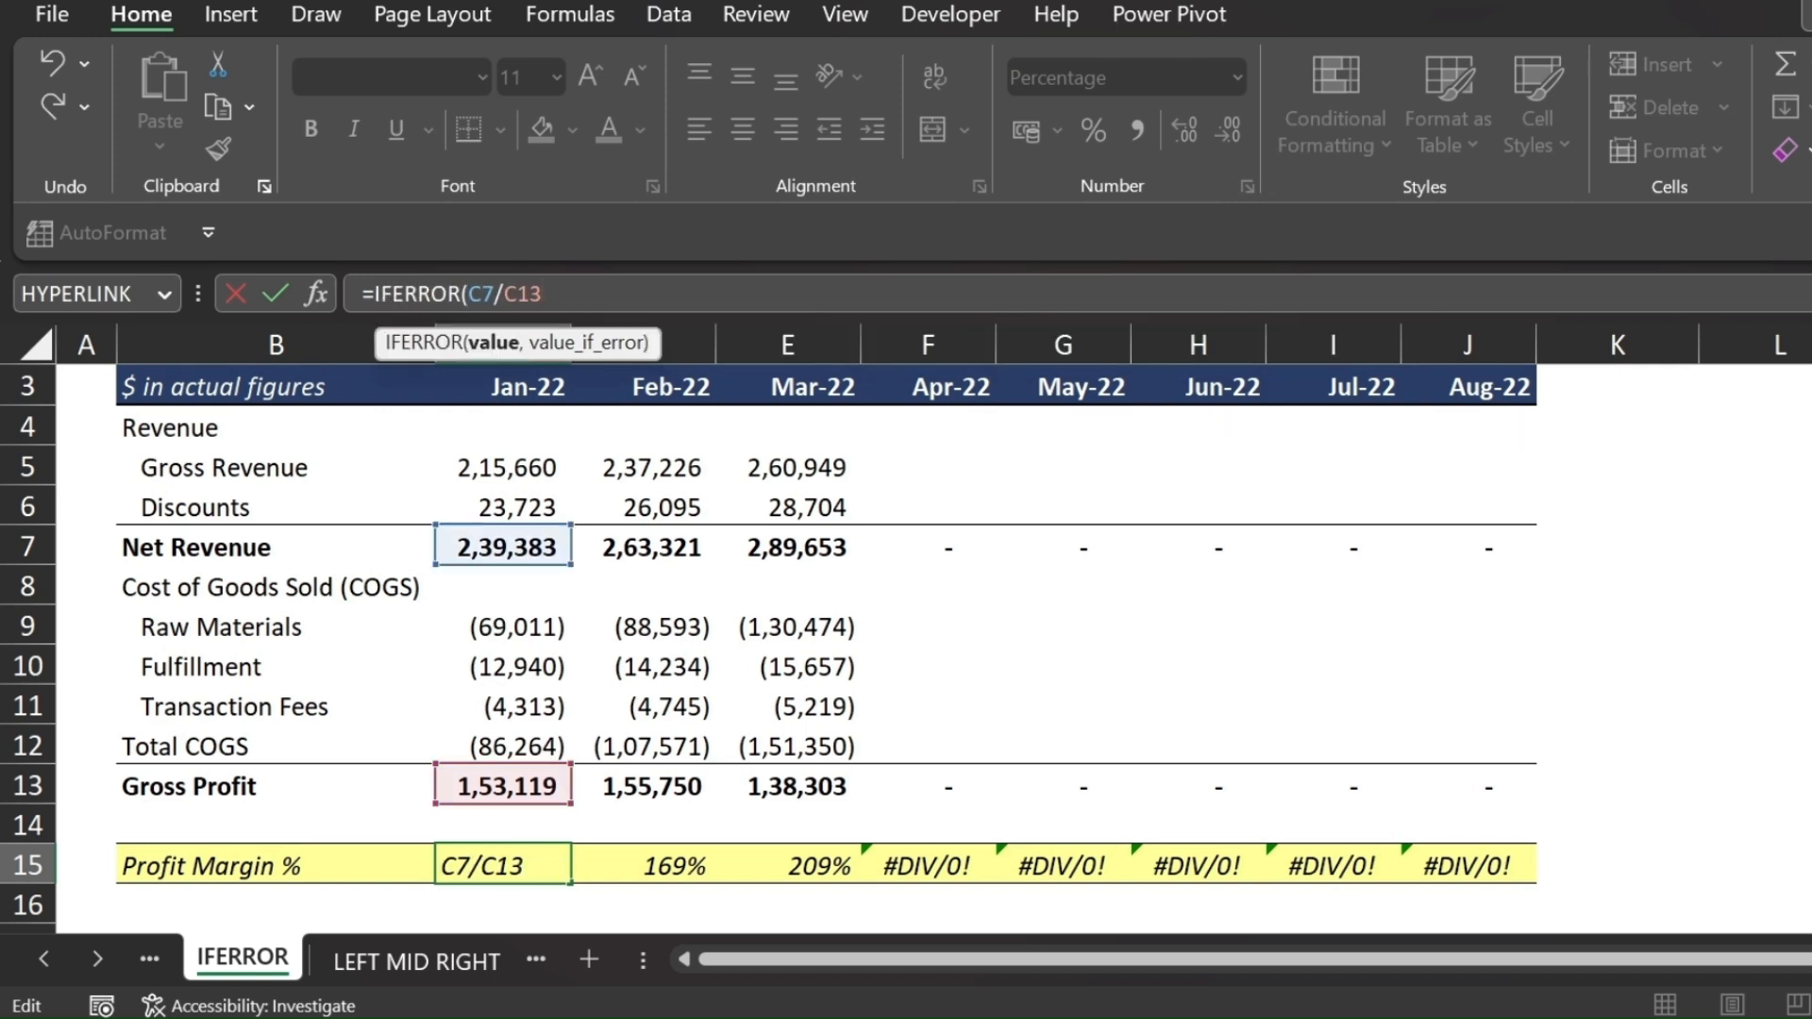
type(",\"\"")
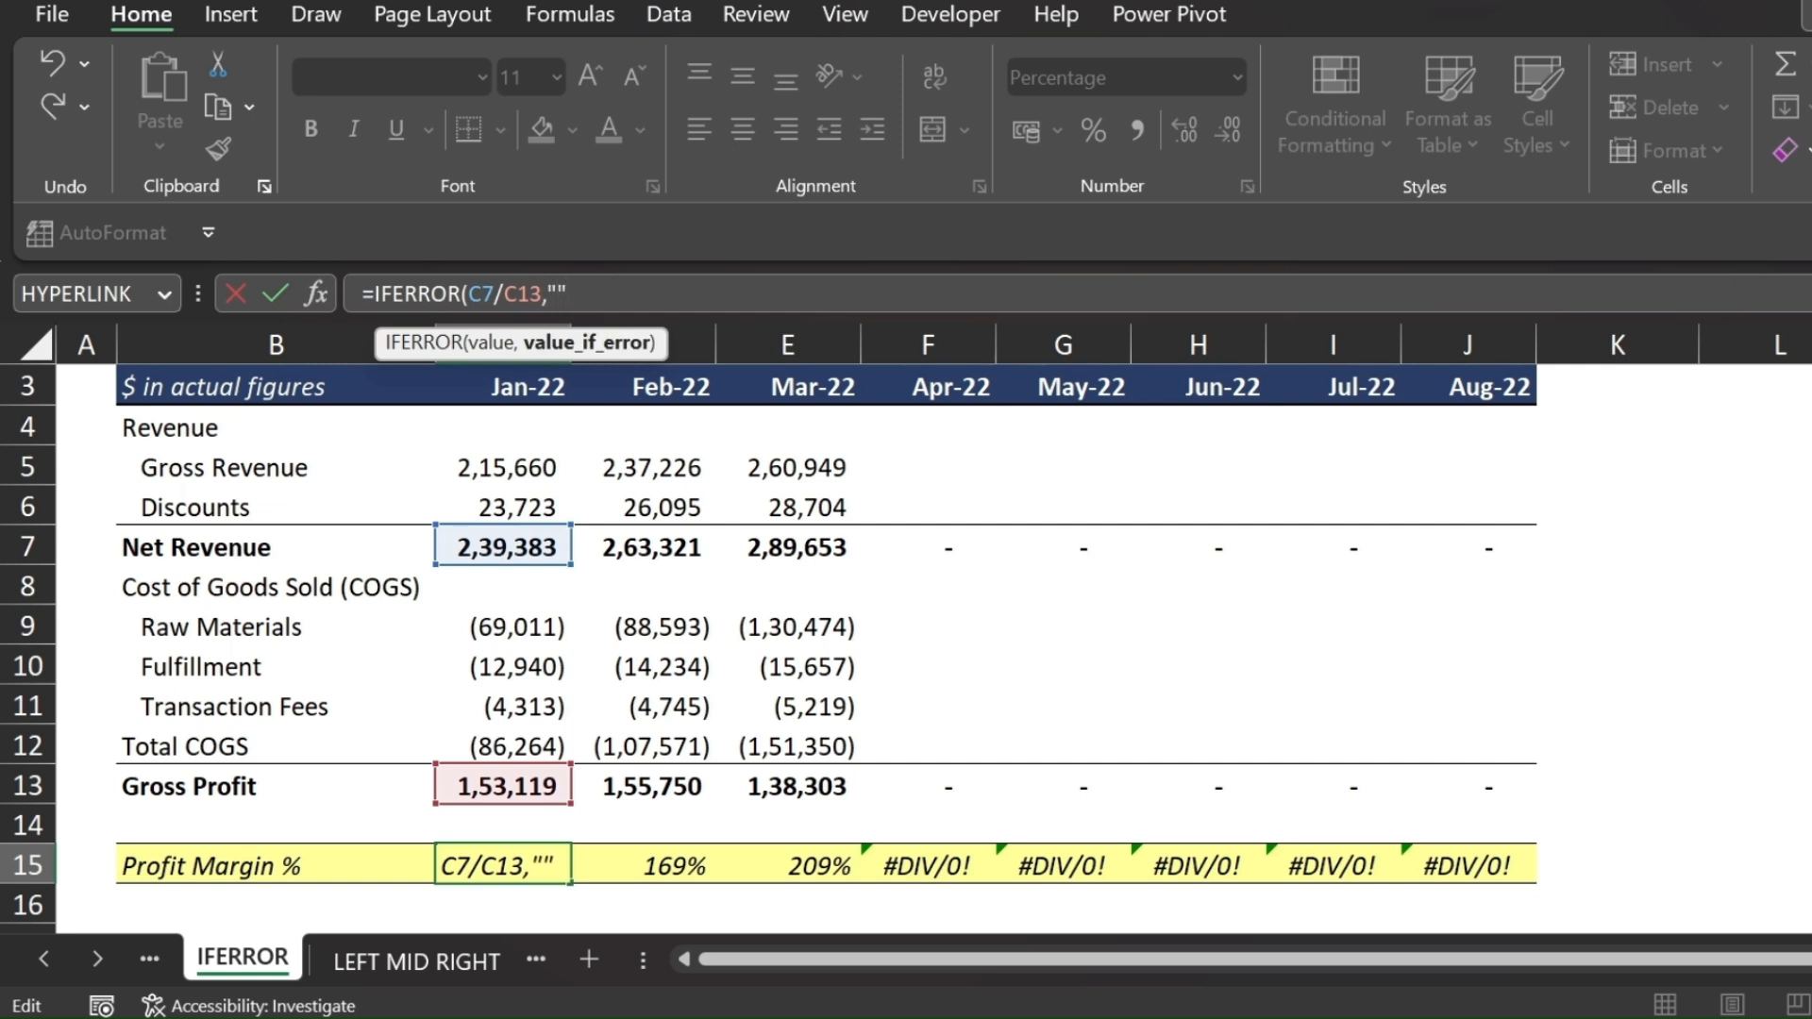
type(")")
key("Return")
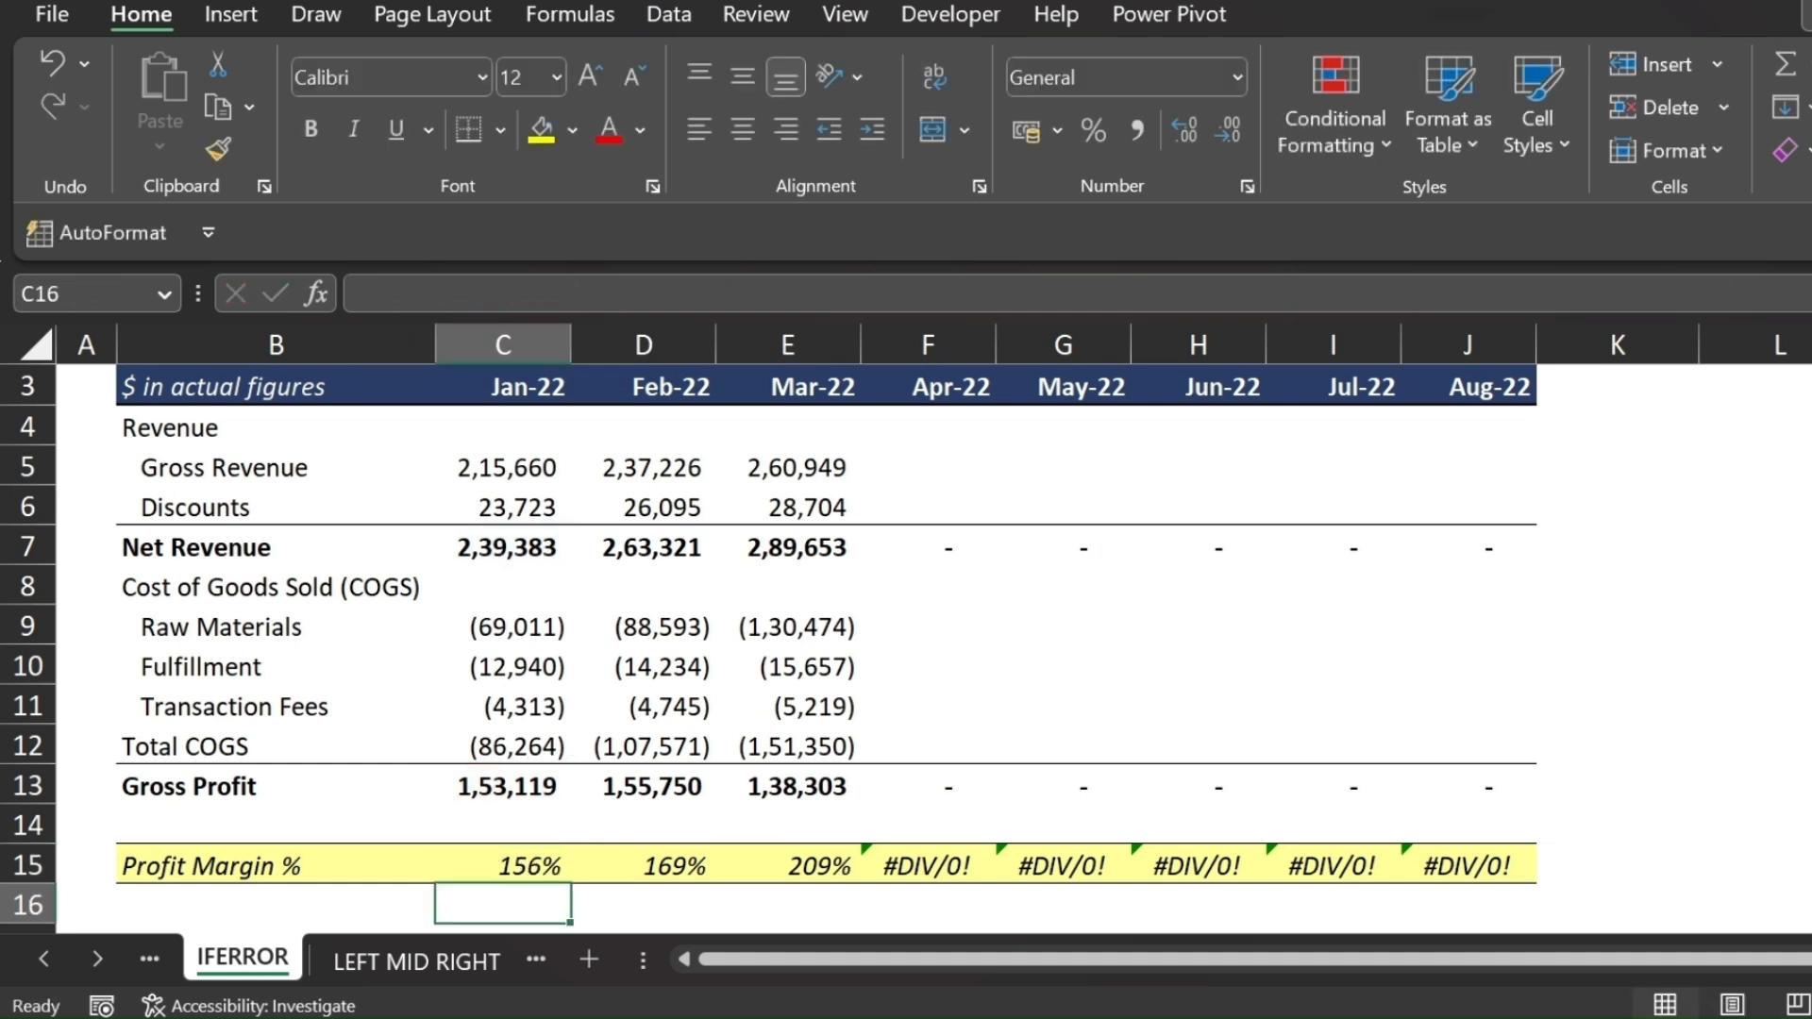
- Fill the IFERROR profit margin formula from C15 across the remaining months through J15
left_click(530, 853)
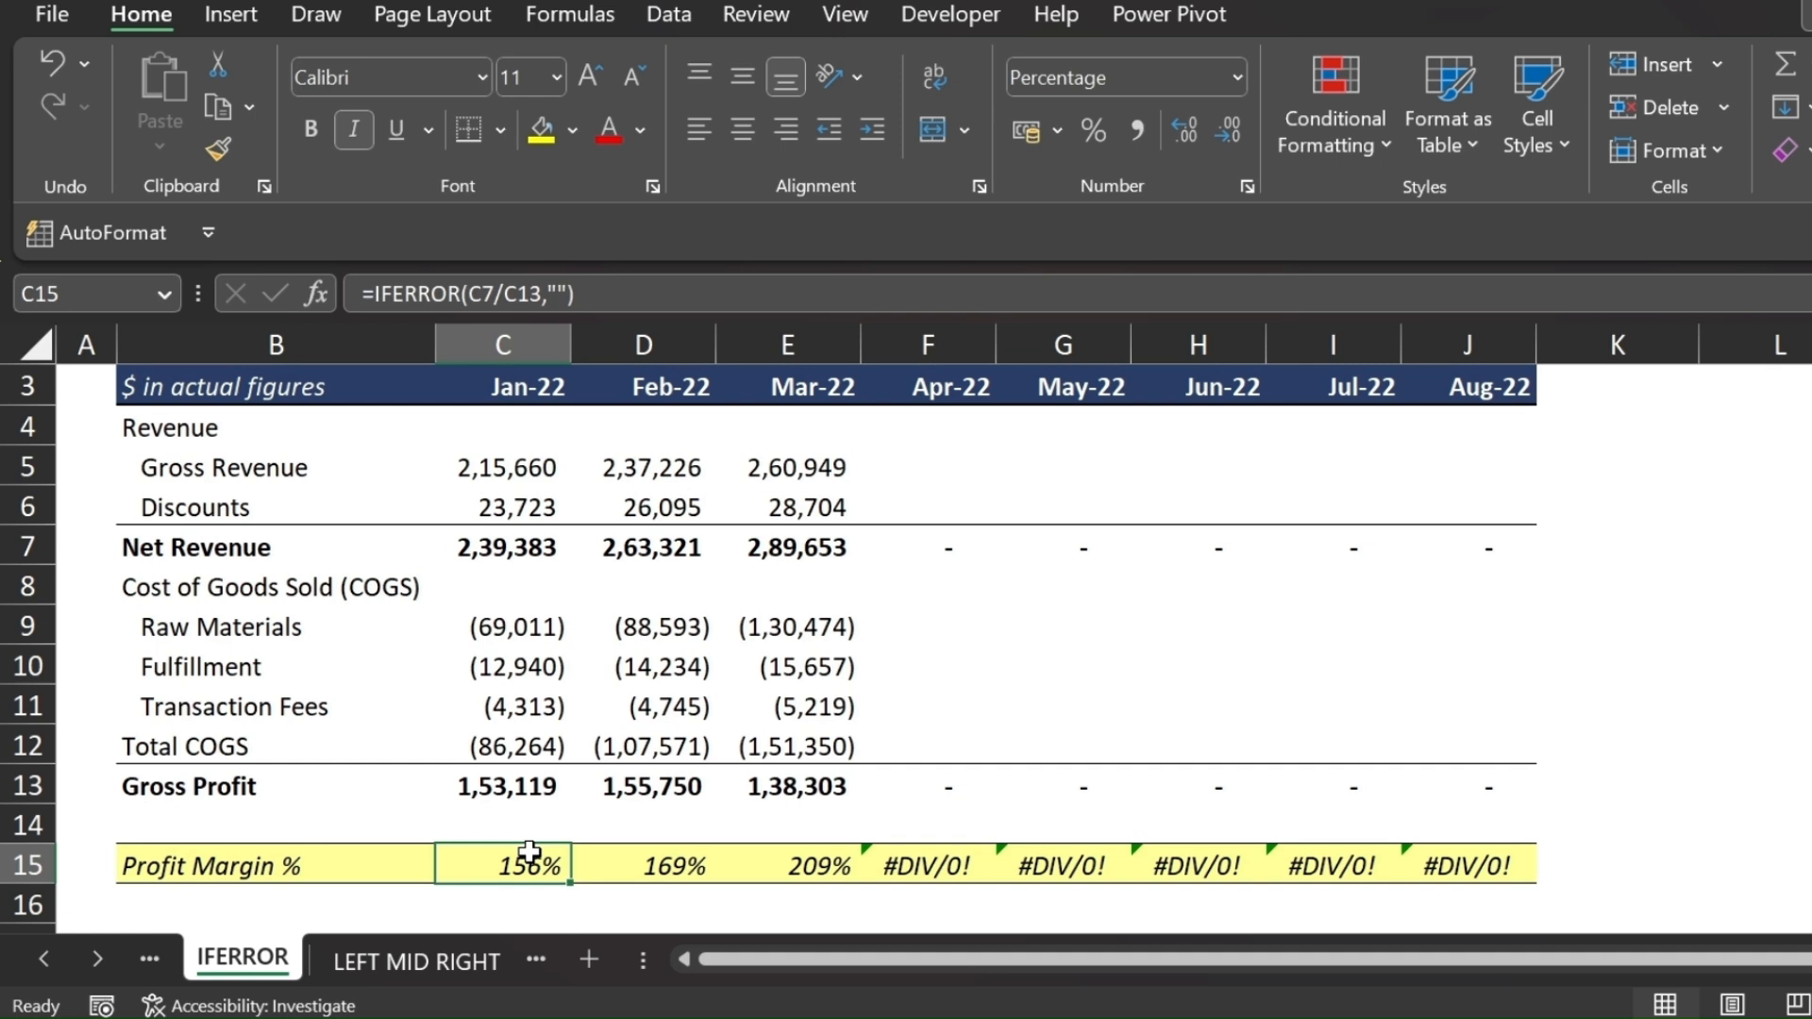
key("shift+Right")
key("shift+Right")
key("shift+Right")
key("shift+Right")
key("shift+Right")
key("shift+Right")
key("shift+Right")
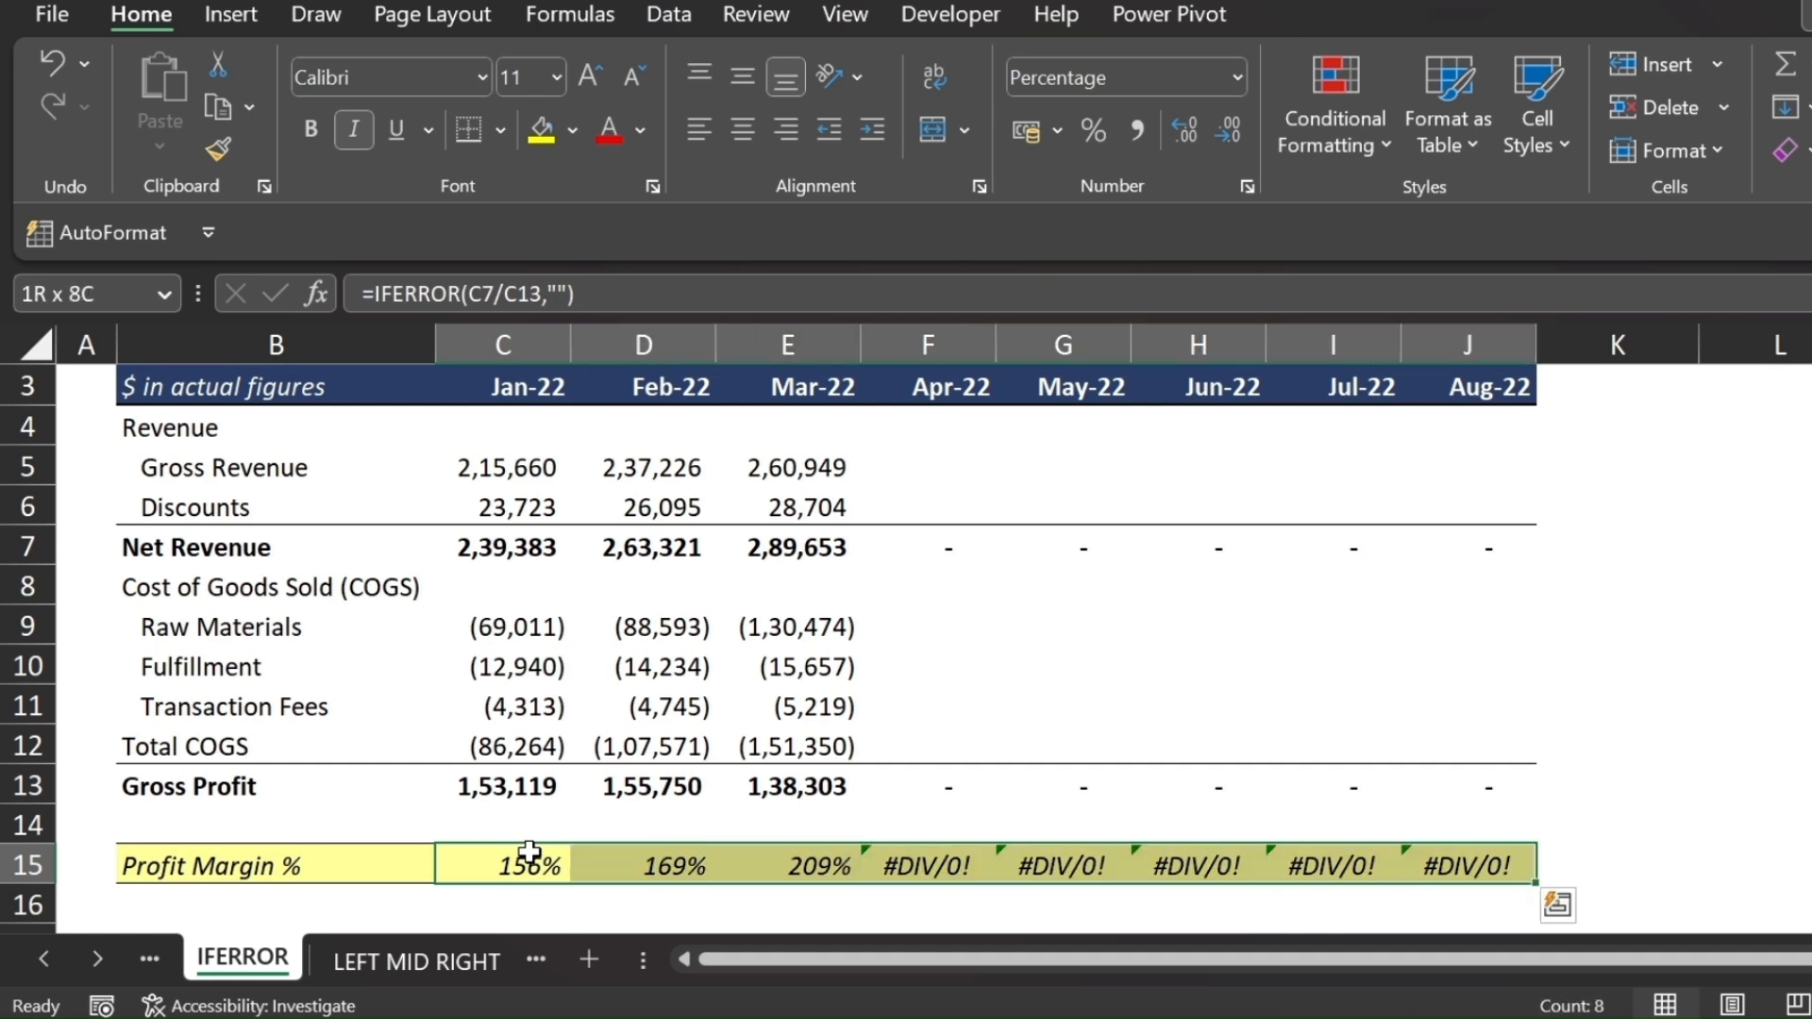
key("ctrl+r")
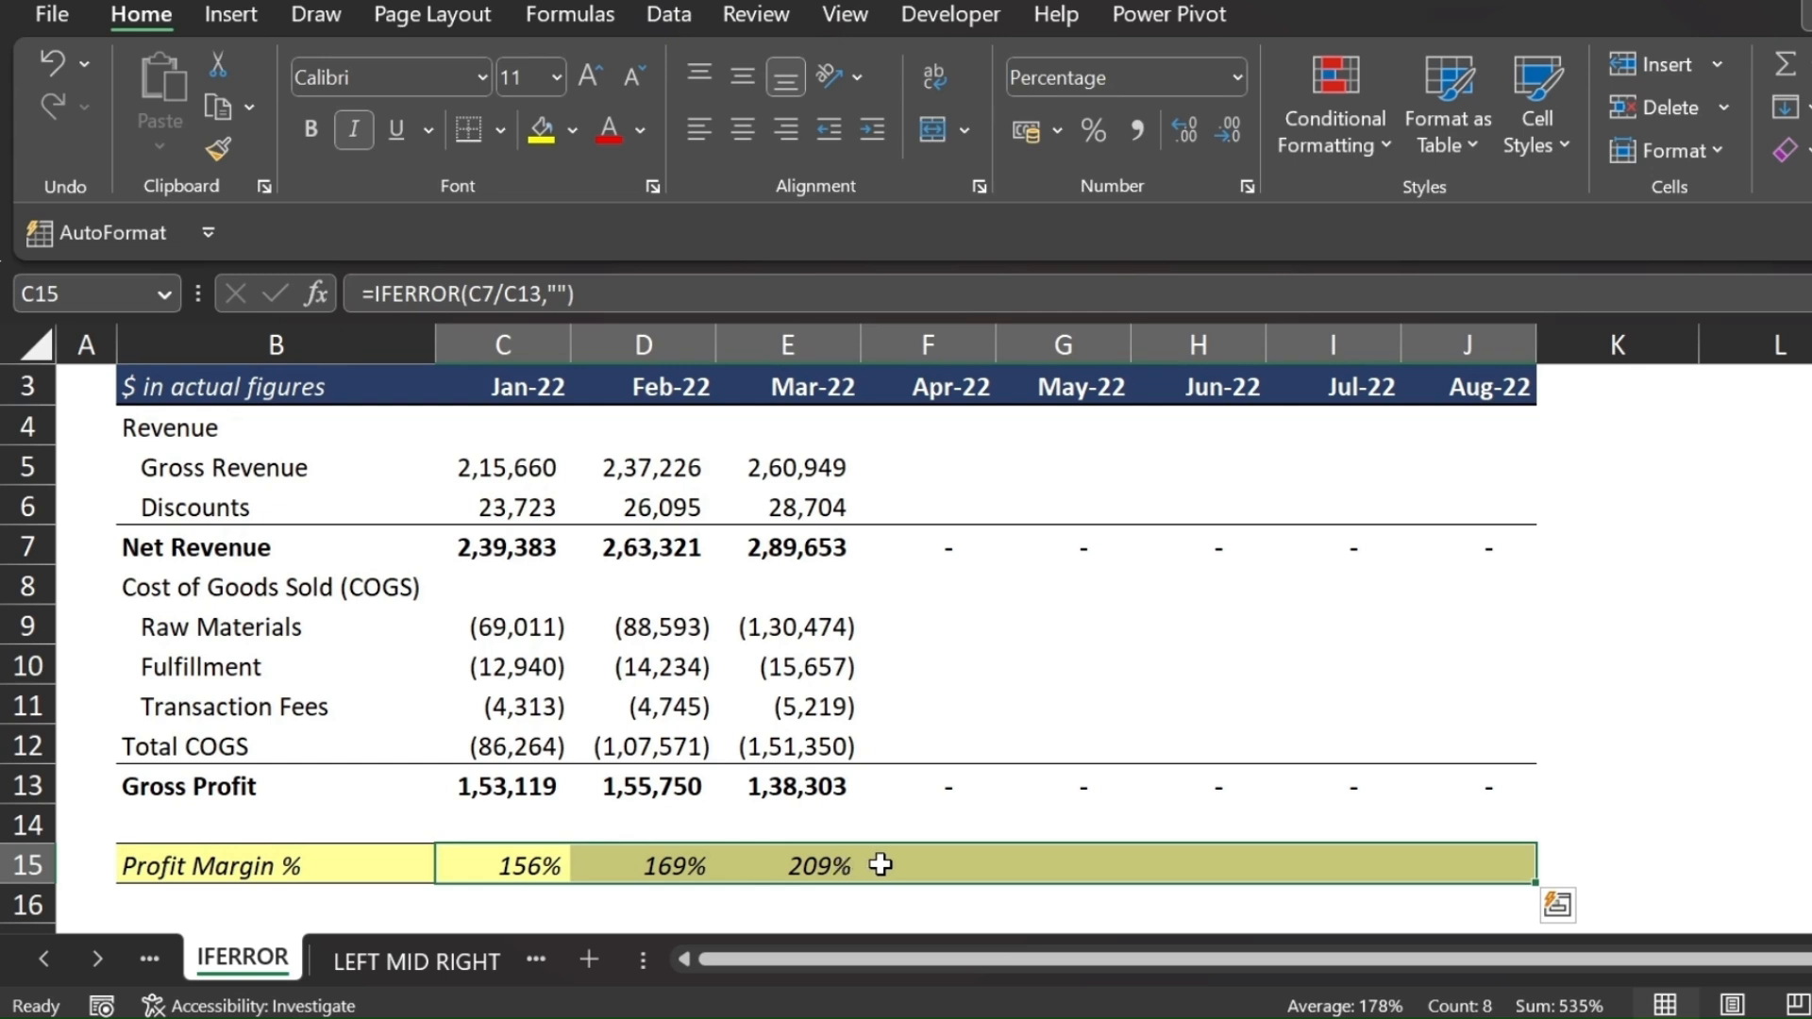
- Enter 5 as the Apr-22 discount in cell F6
left_click(929, 507)
type("5")
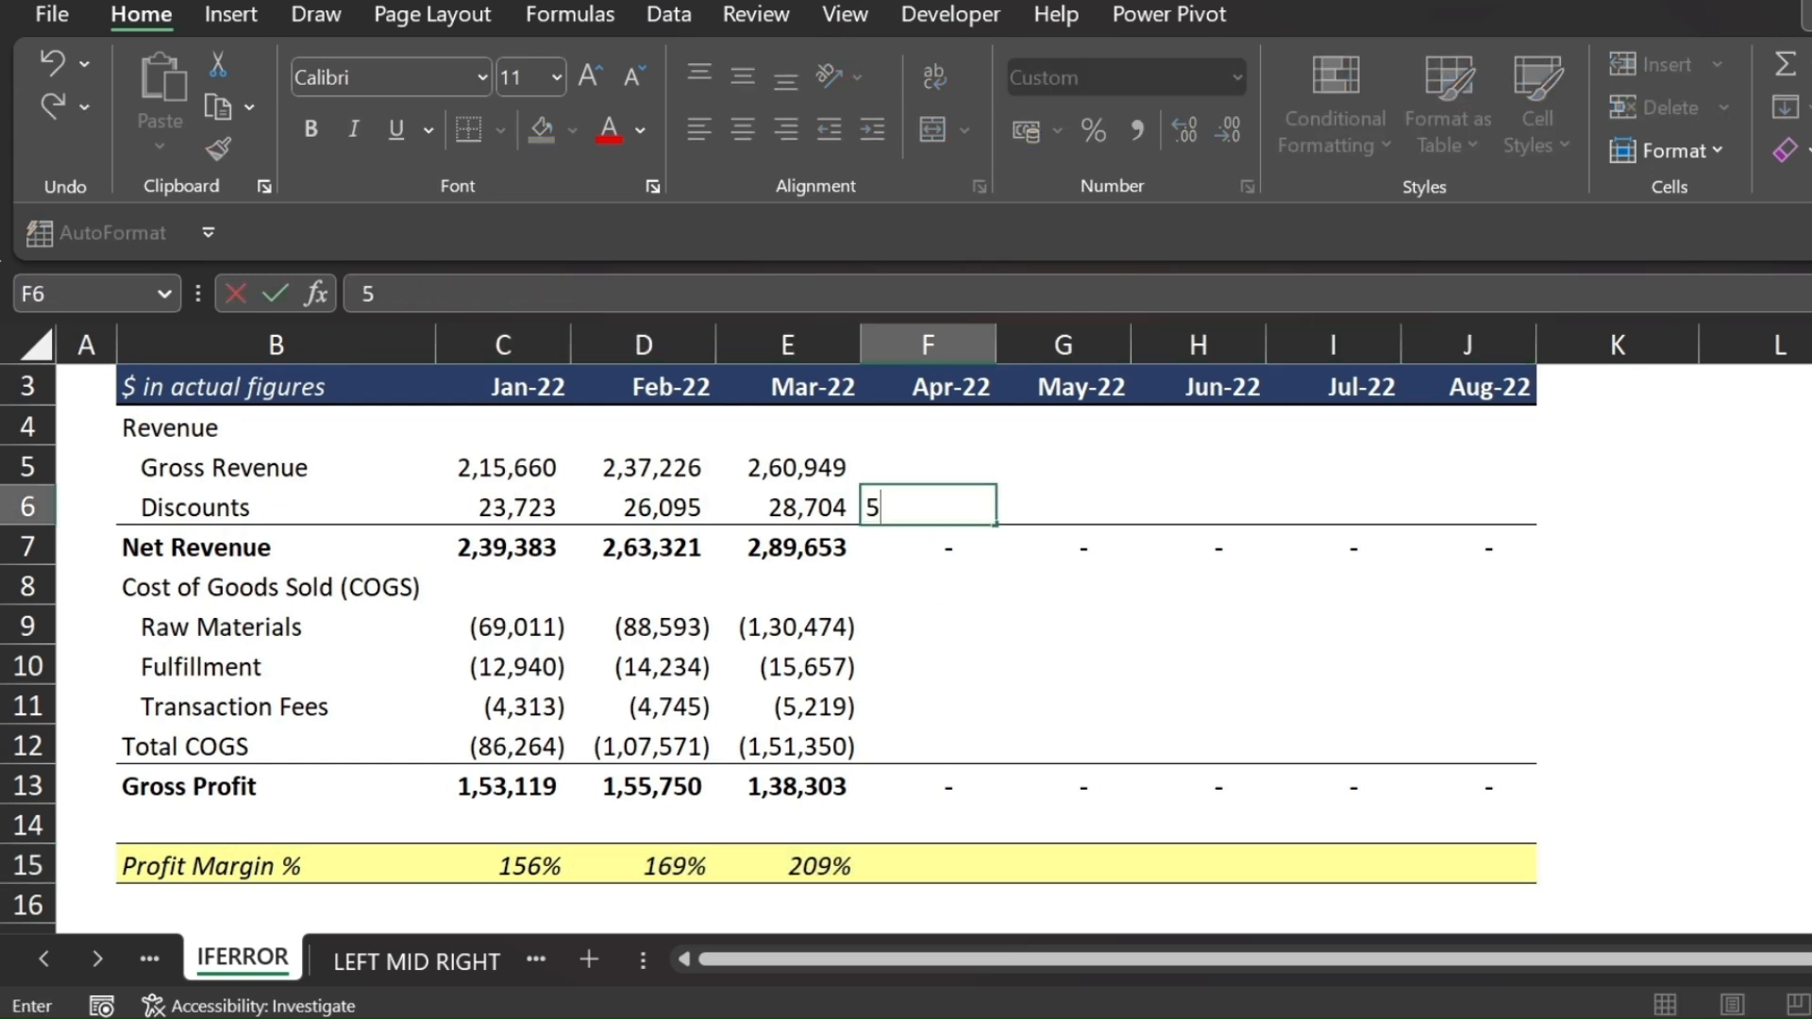
key("Return")
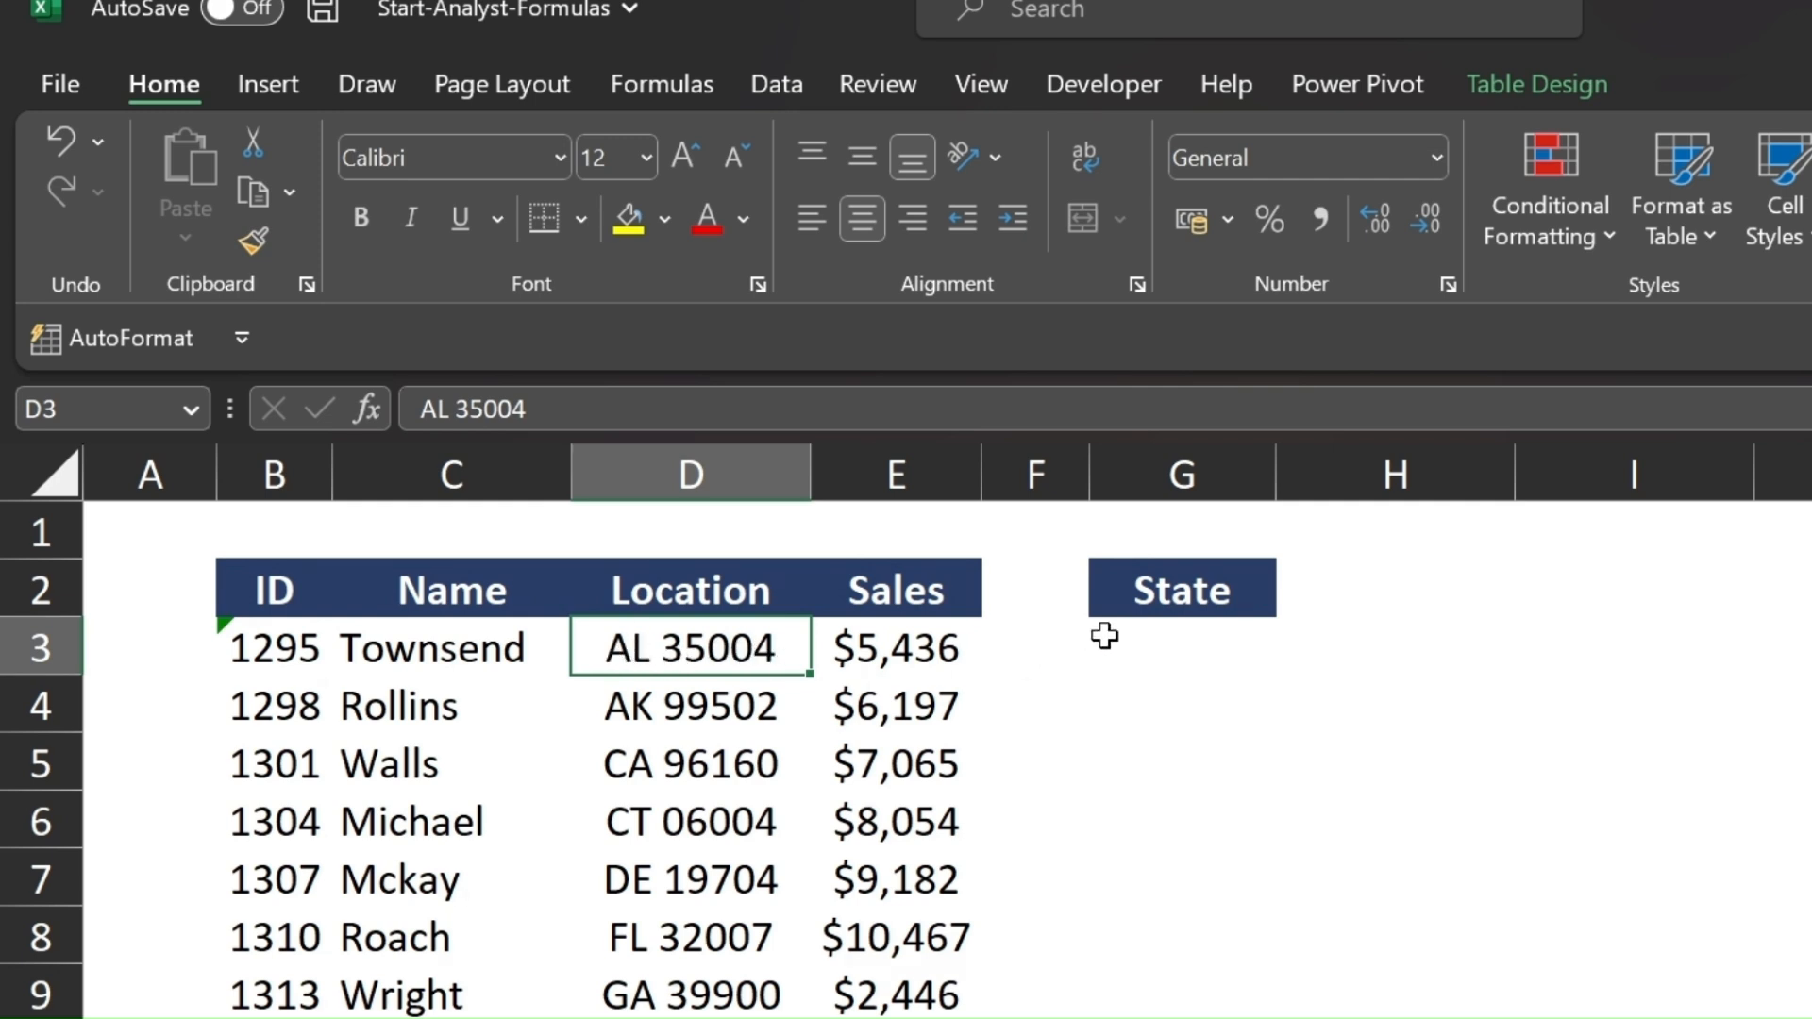
left_click(1174, 639)
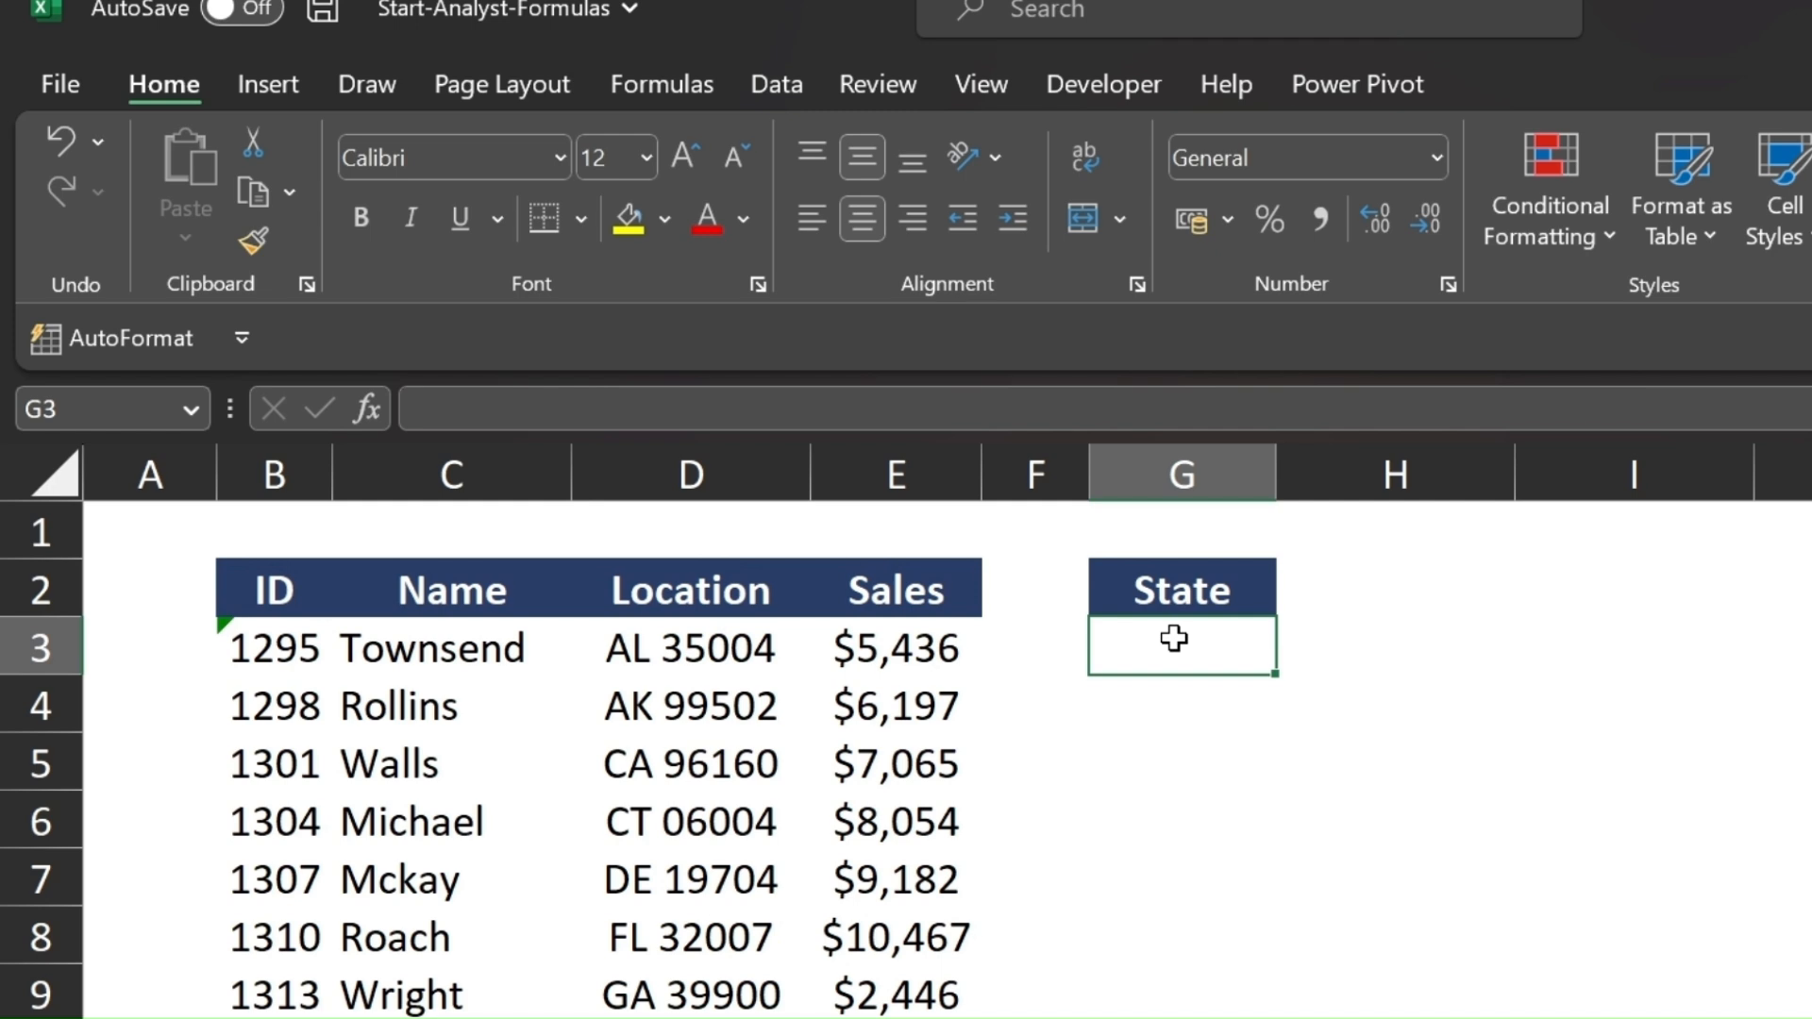
type("=")
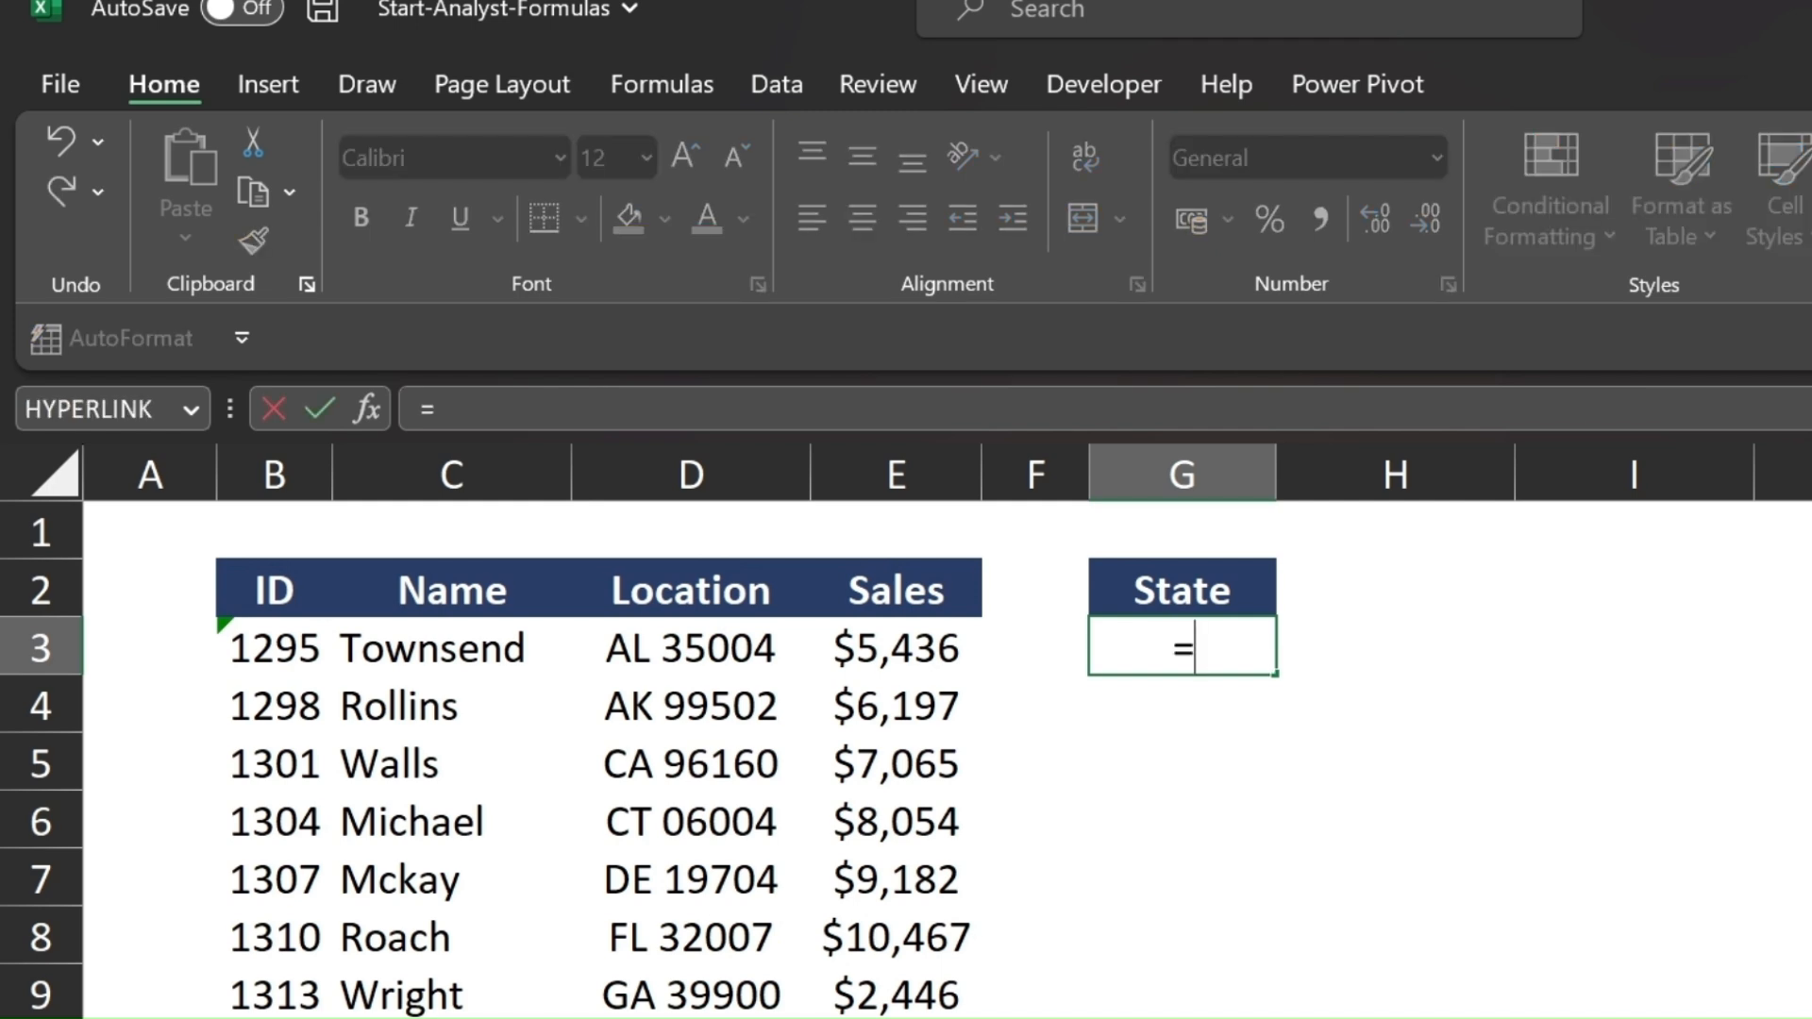
type("left")
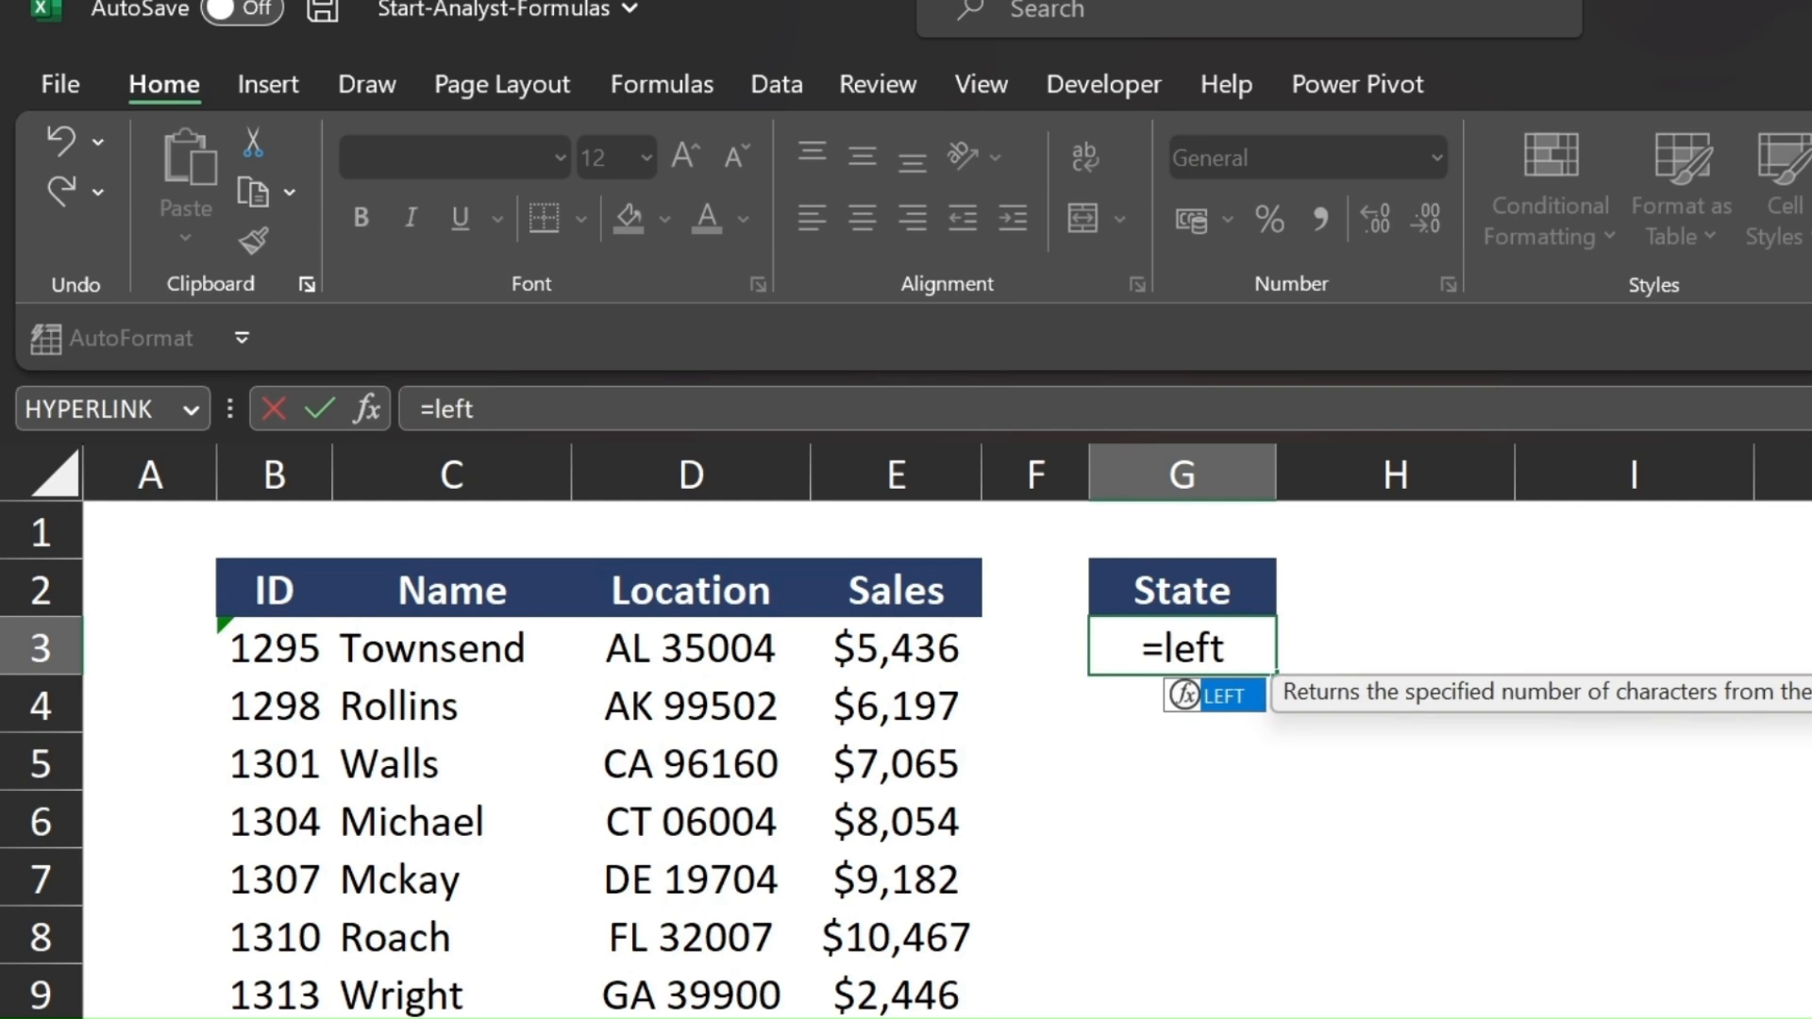
key("Tab")
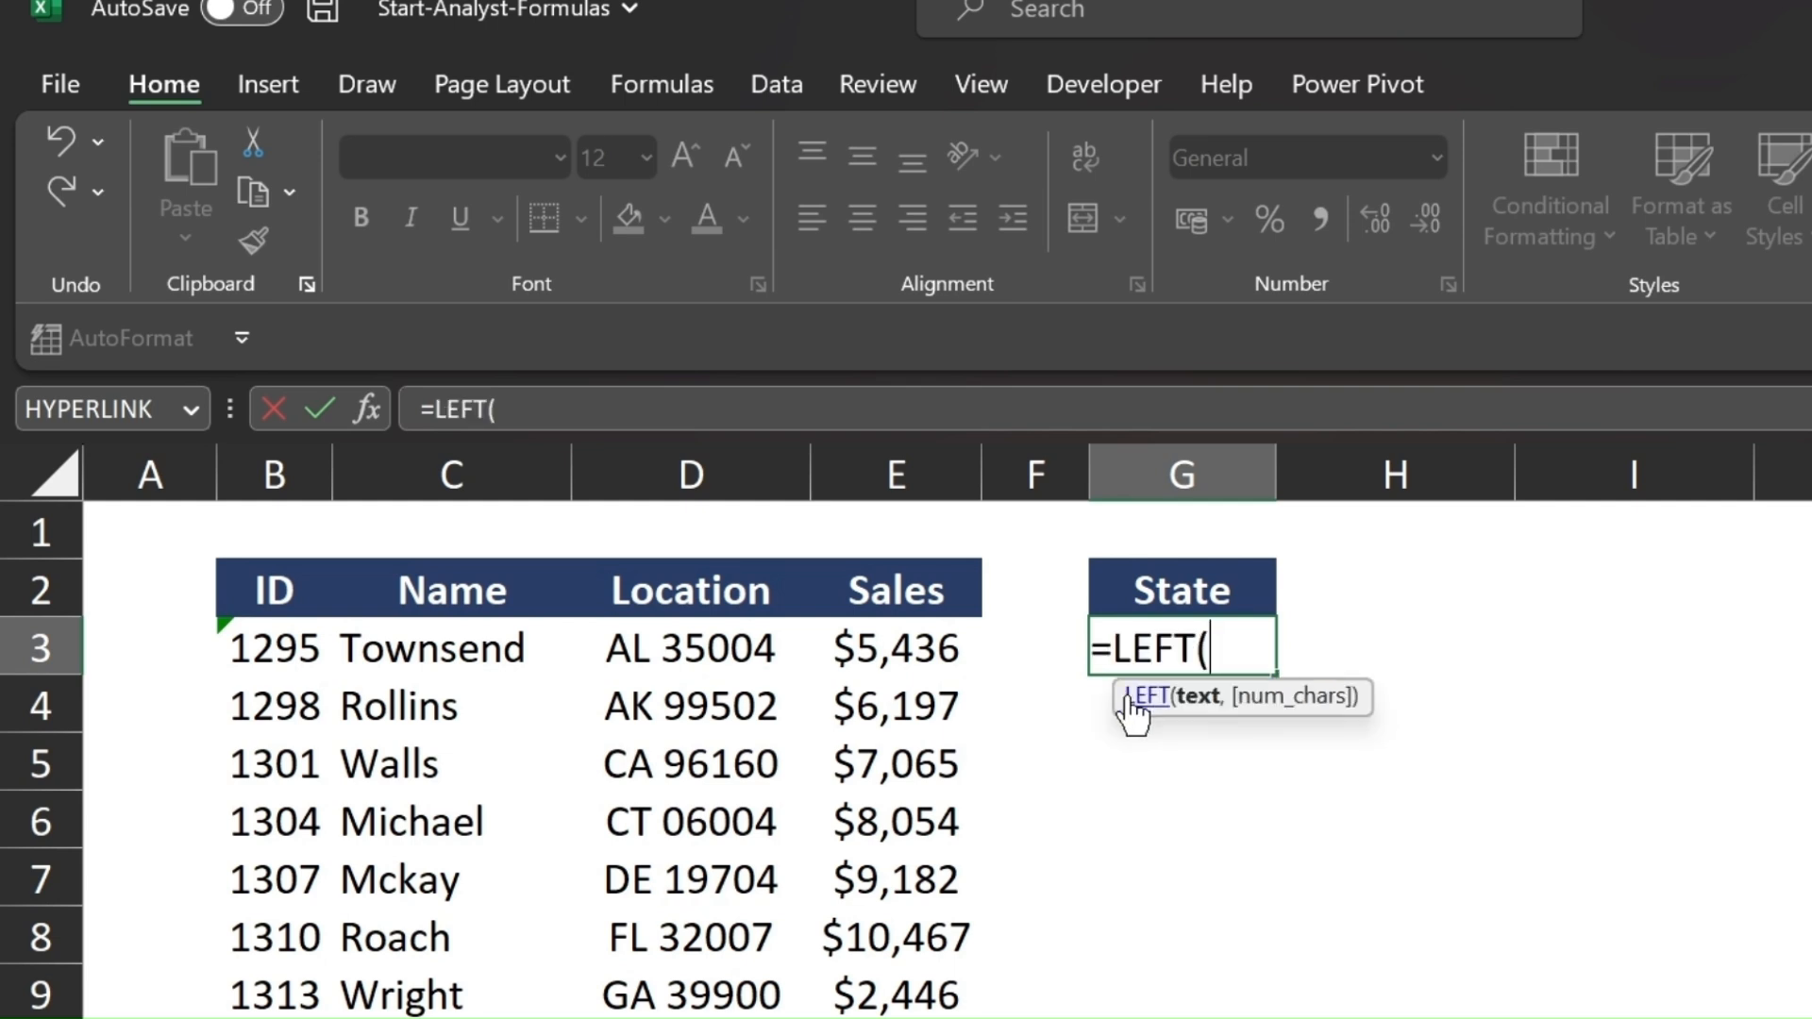
left_click(625, 649)
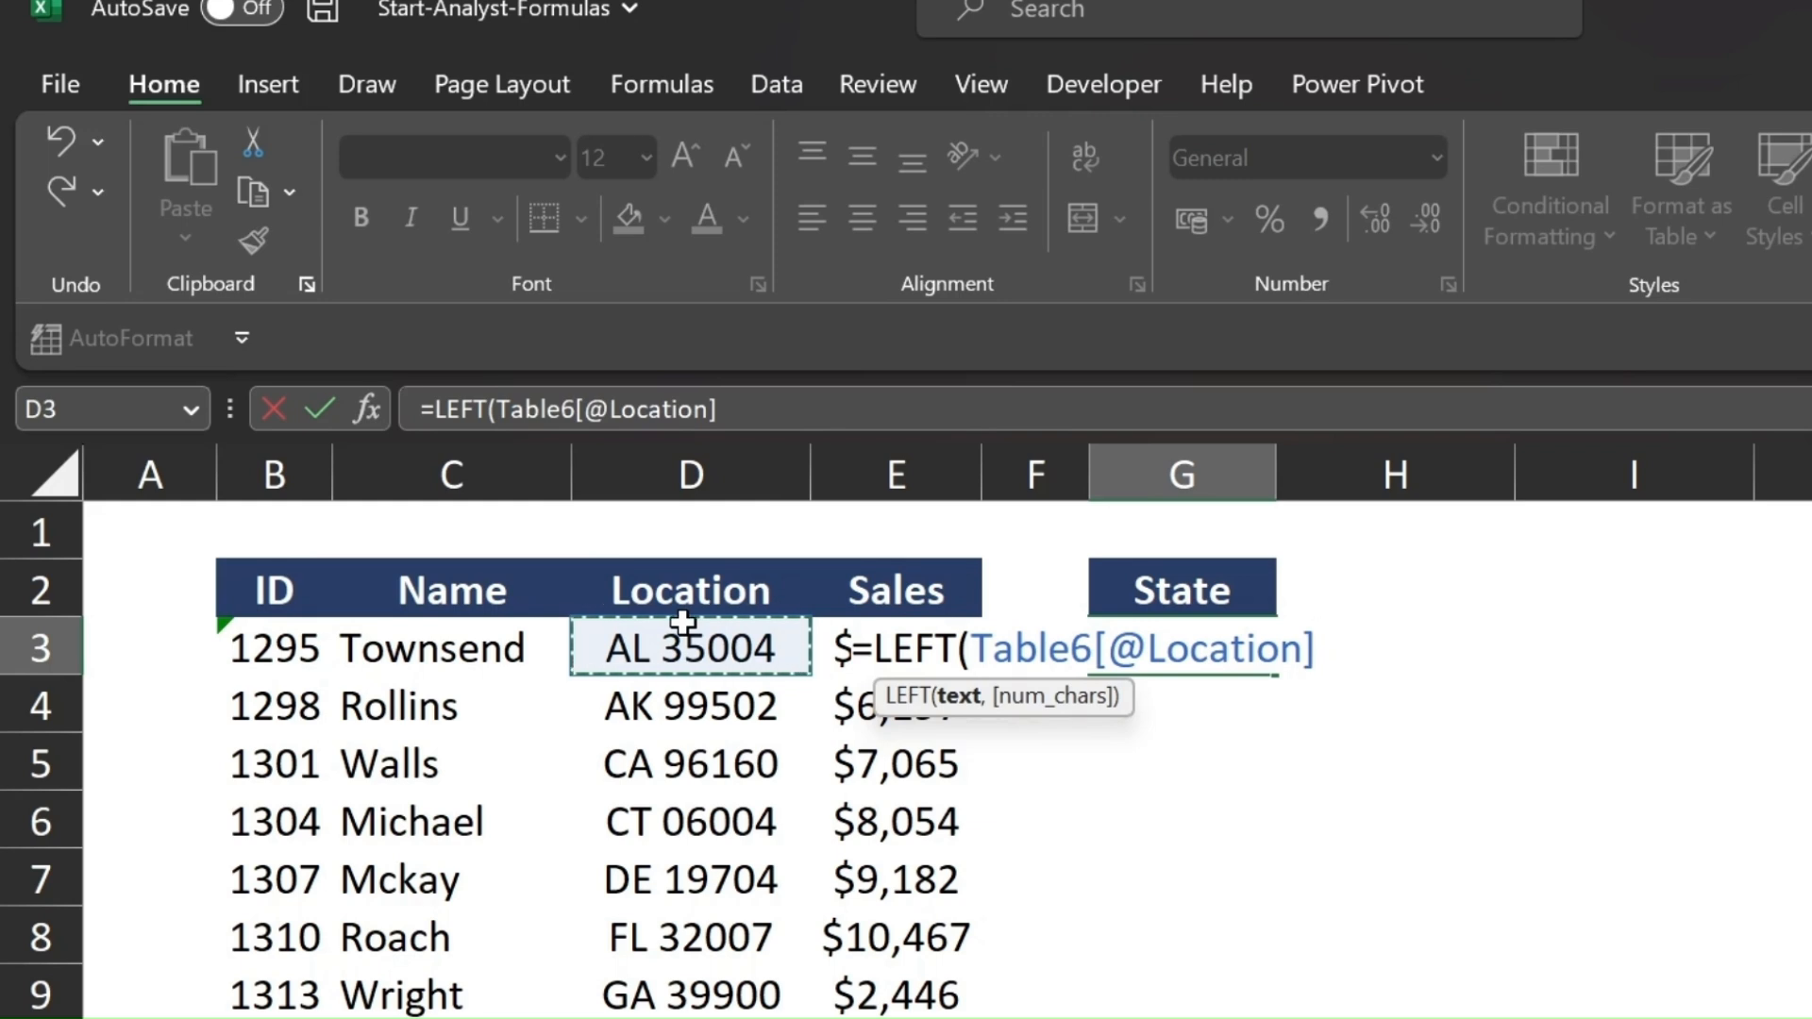
type(",2")
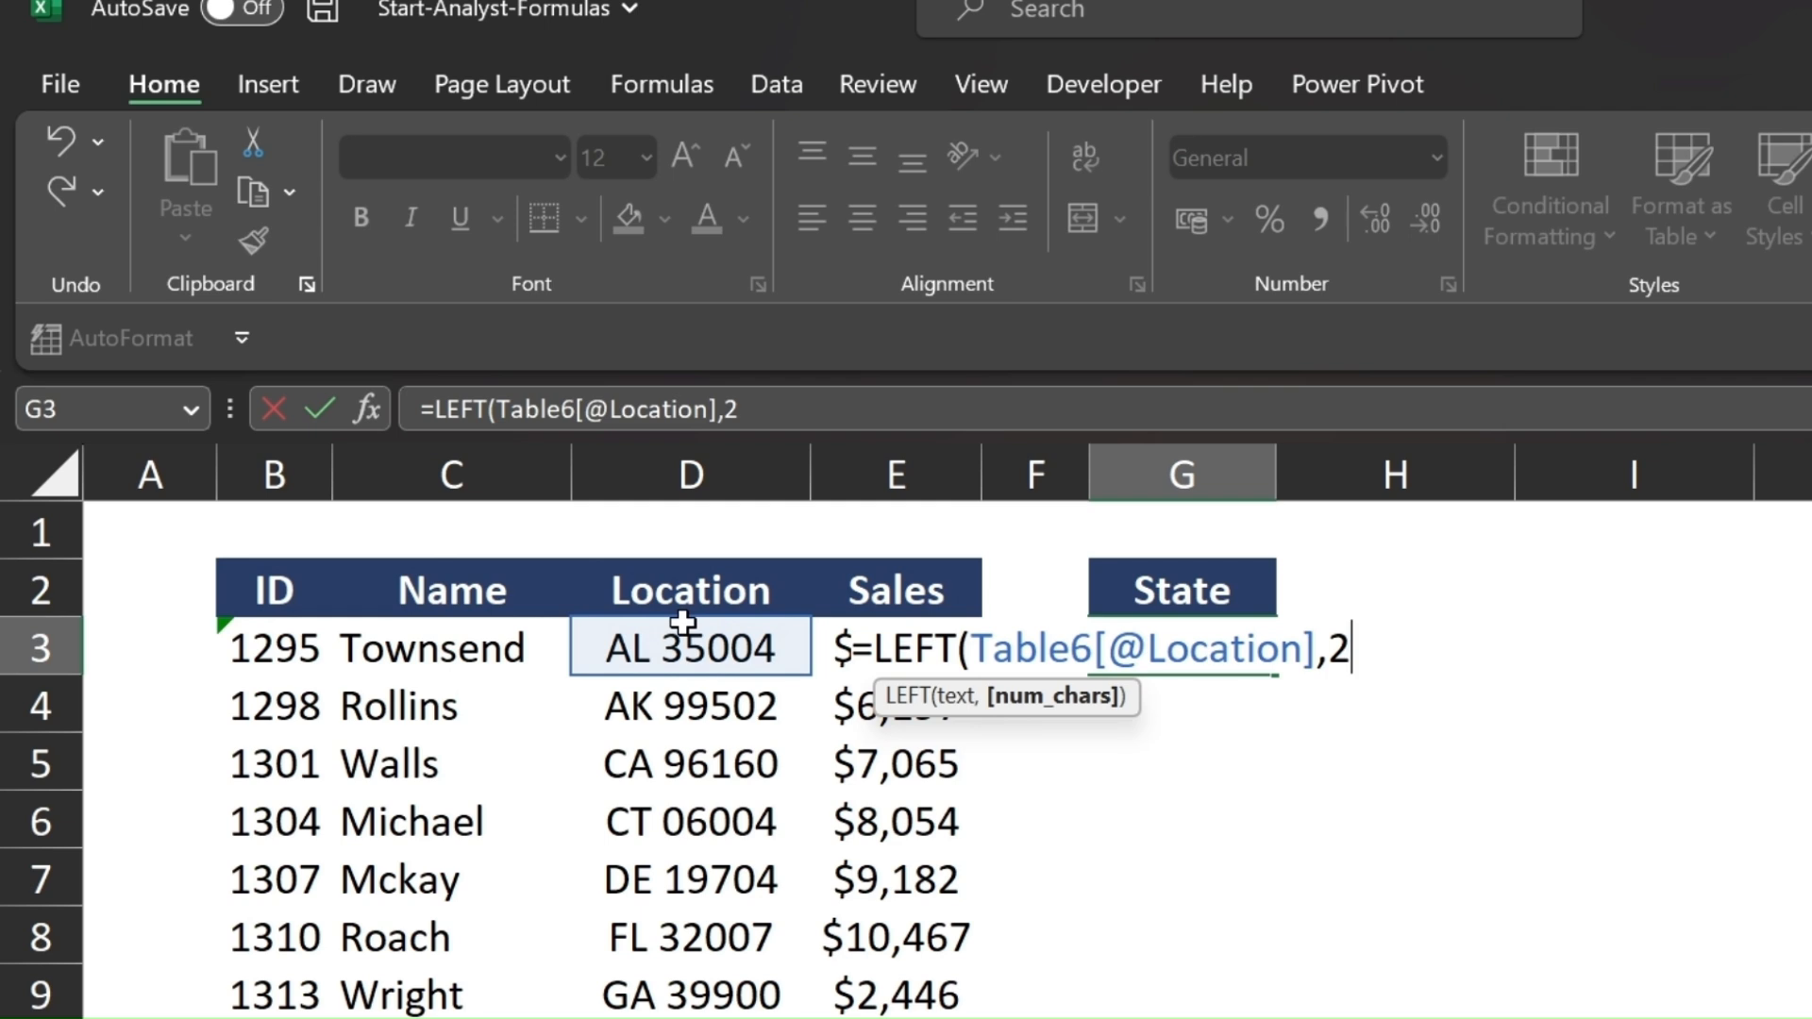
type(")")
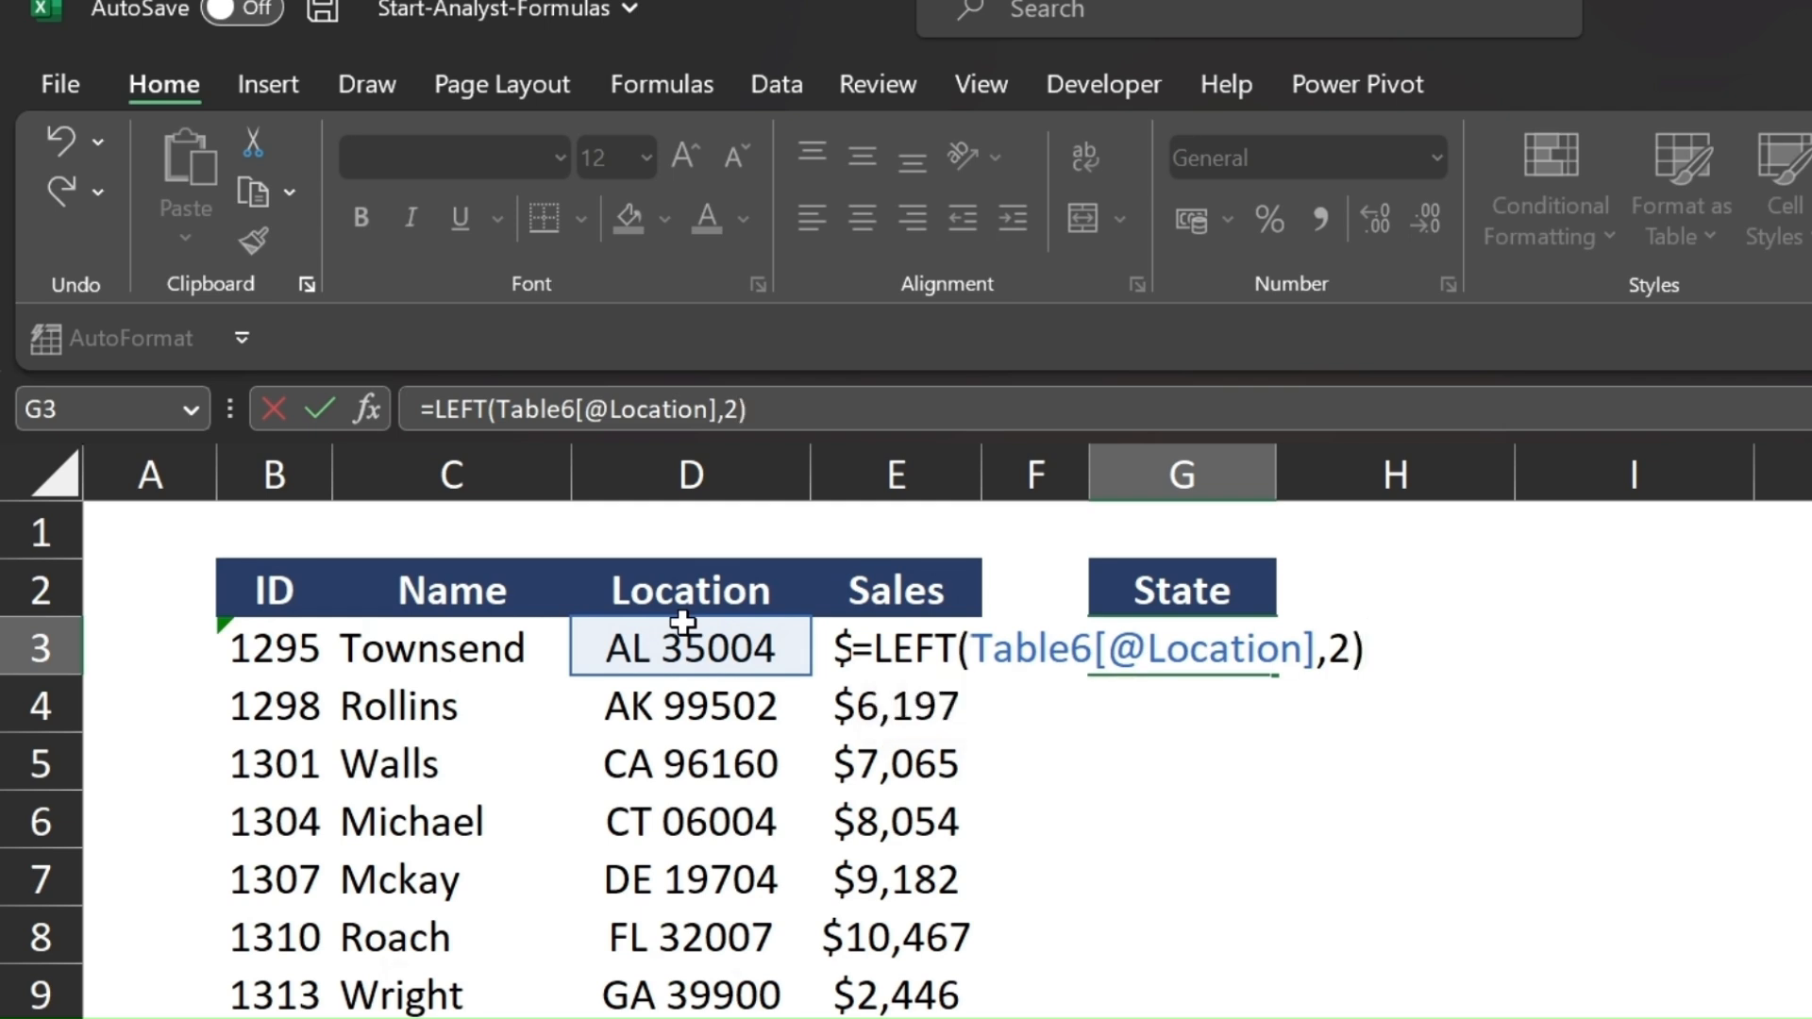
key("Return")
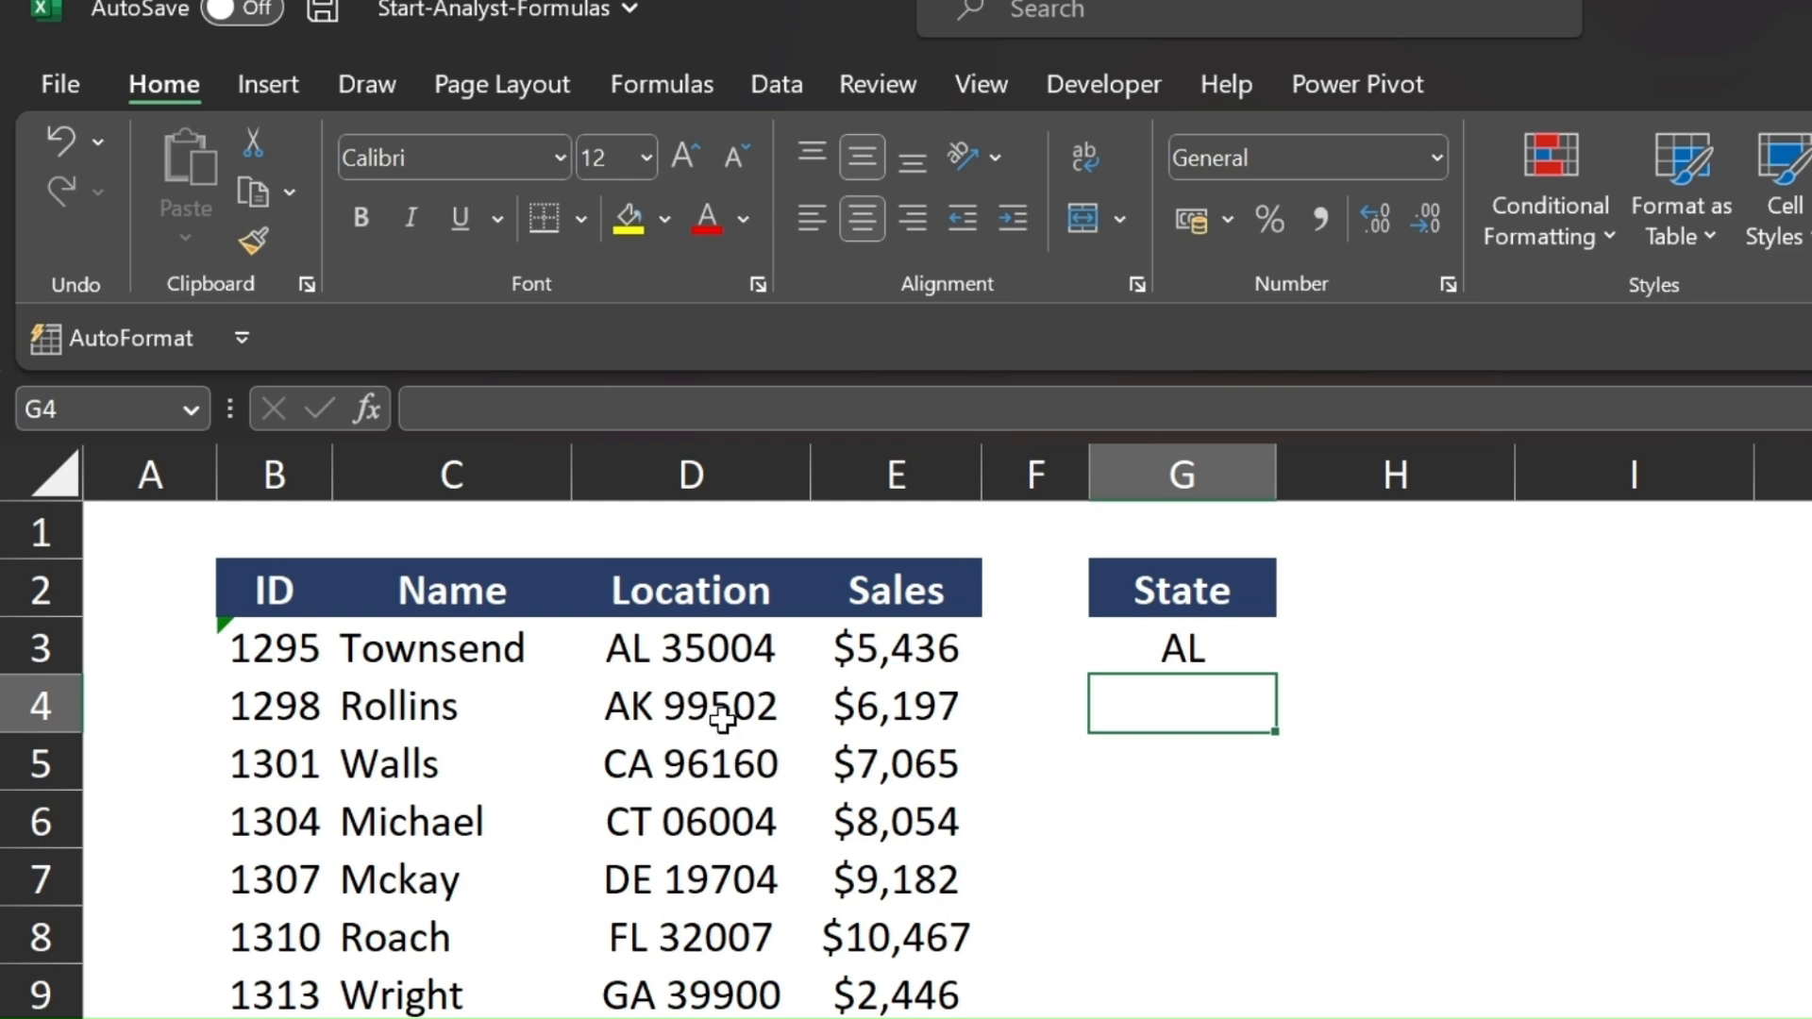
- Fill the State formula in G3 down column G through the table's last row, 19
left_click(1200, 641)
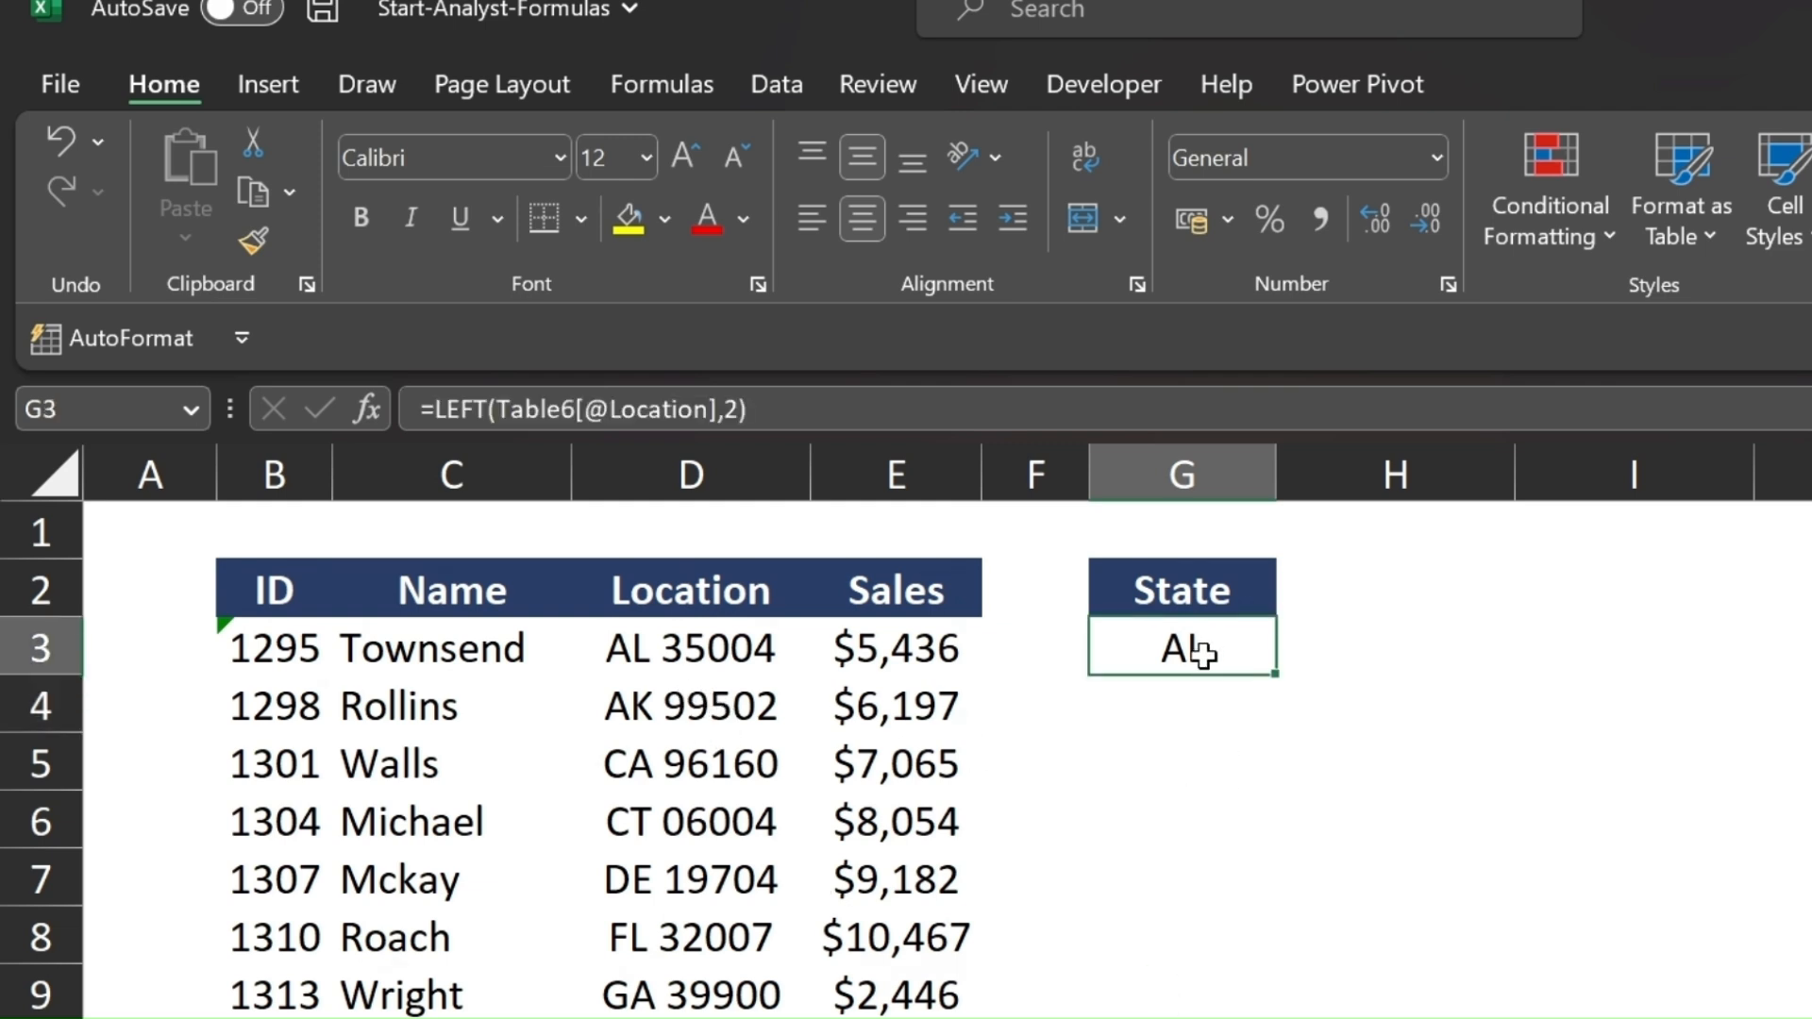
key("shift+Down")
key("shift+Down")
key("shift+Down")
key("shift+Down")
key("shift+Down")
key("shift+Down")
key("shift+Down")
key("shift+Down")
key("shift+Down")
key("shift+Down")
key("shift+Down")
key("shift+Down")
key("shift+Down")
key("shift+Down")
key("shift+Down")
key("shift+Down")
key("shift+Down")
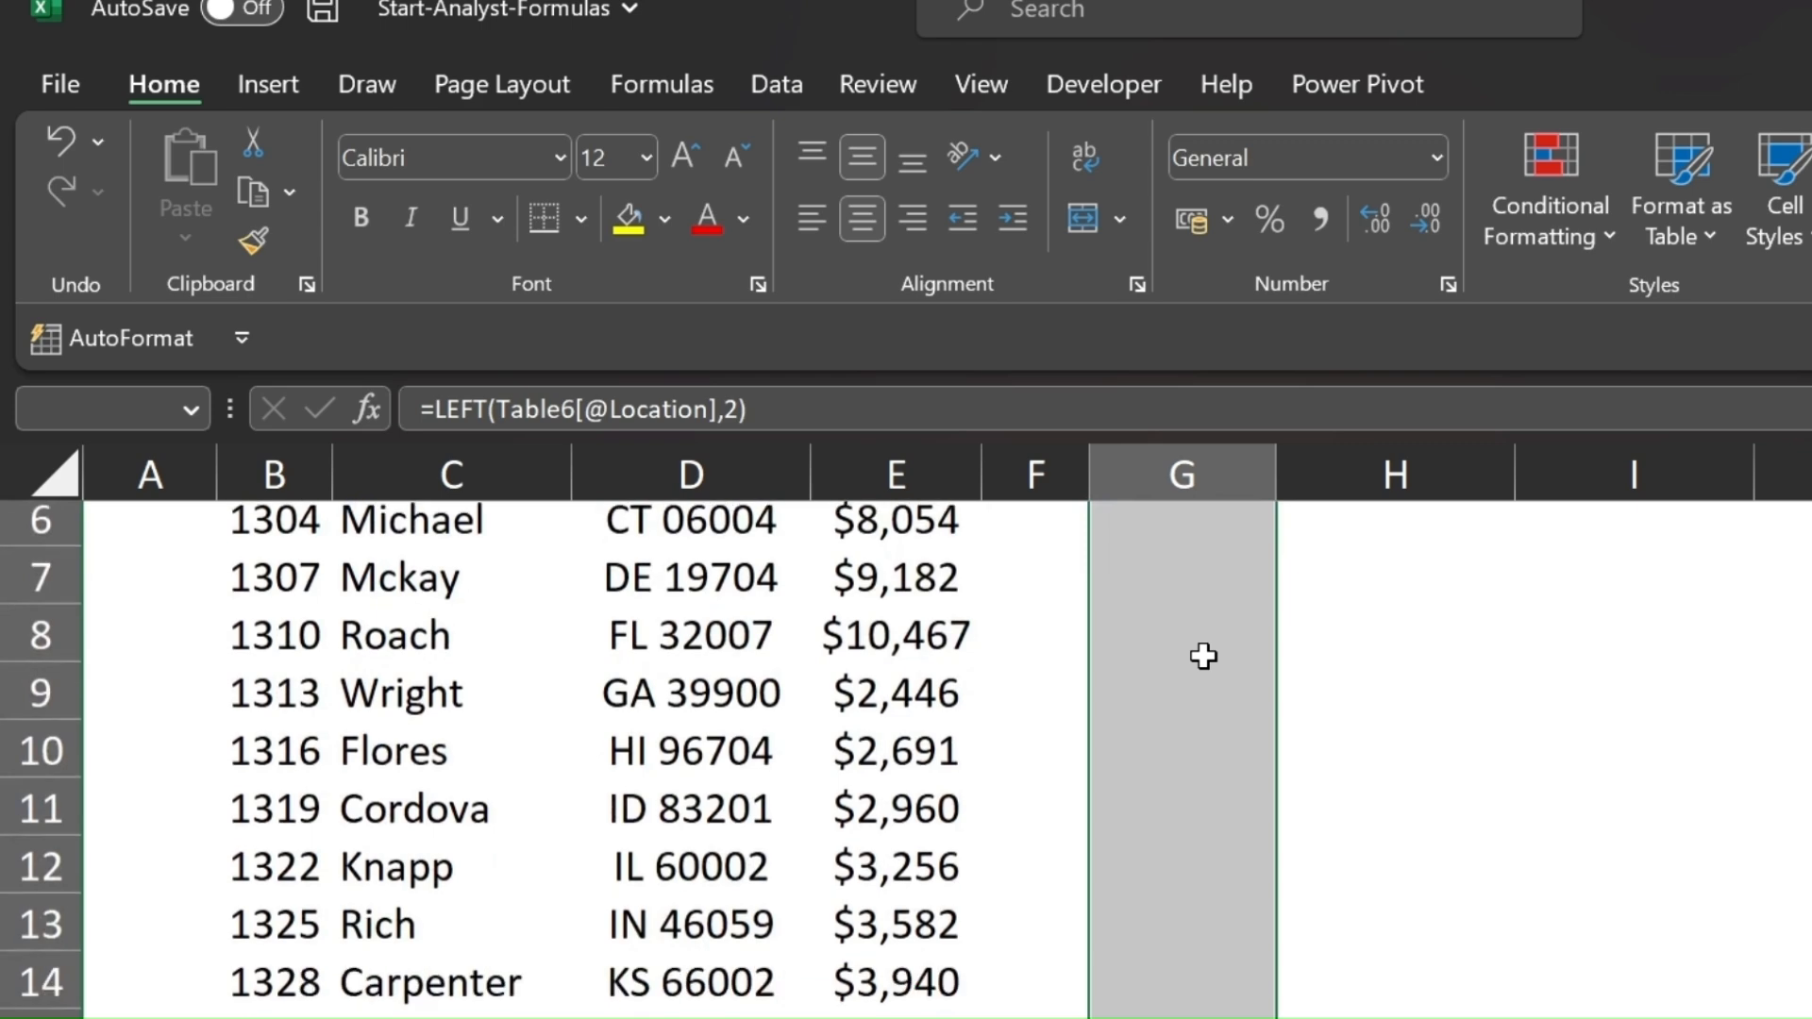
key("shift+Down")
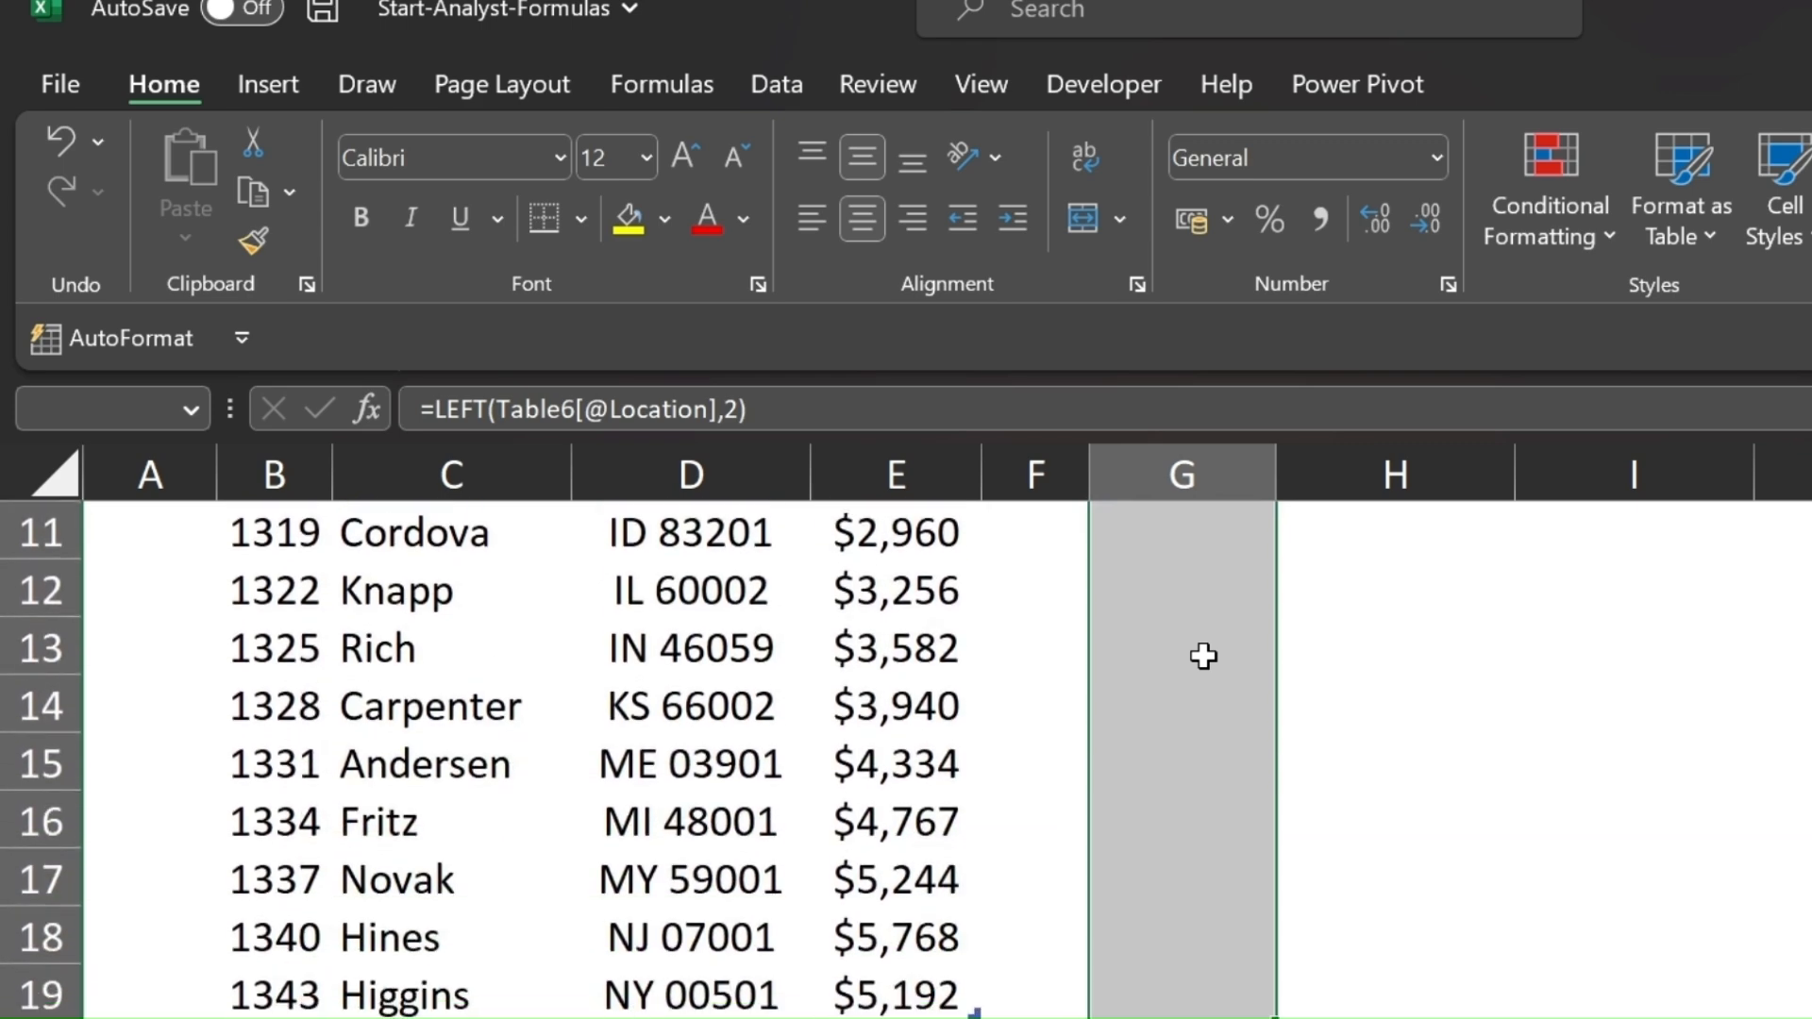
scroll(1147, 974, "up", 3)
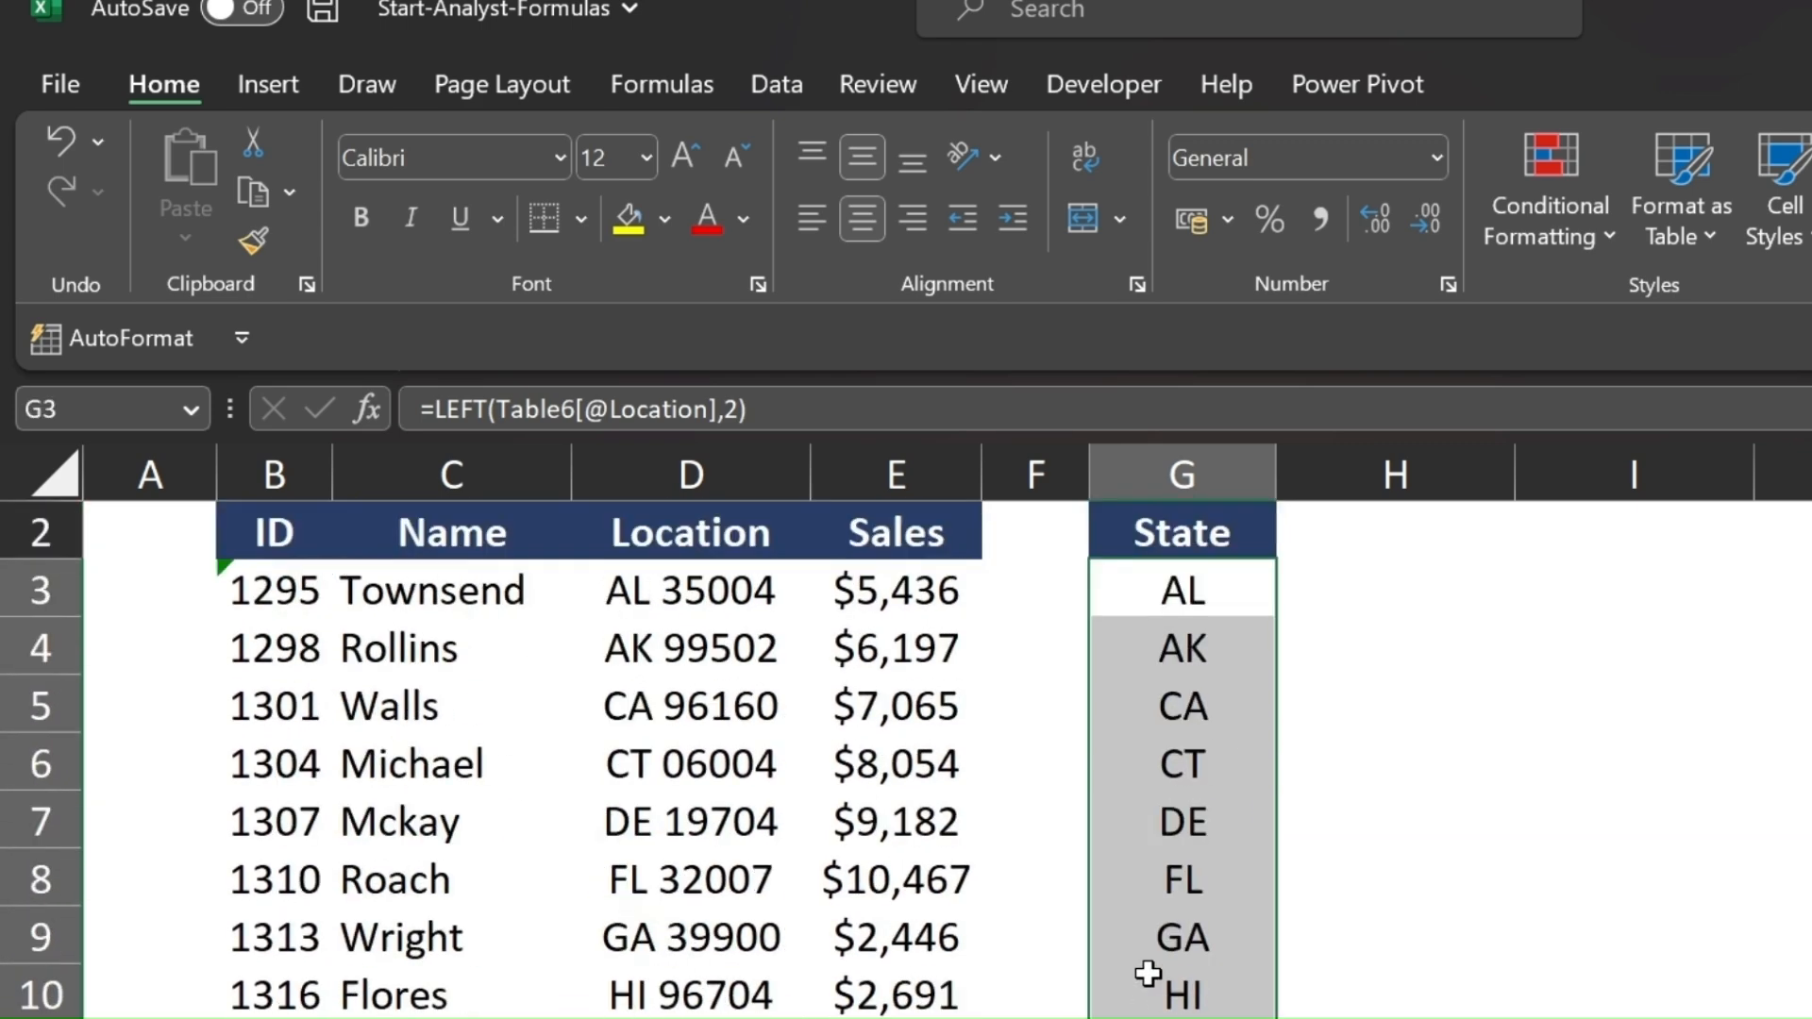
- Try a character count of 5 in G3's LEFT formula and undo the change
scroll(1148, 974, "up", 1)
left_click(1156, 651)
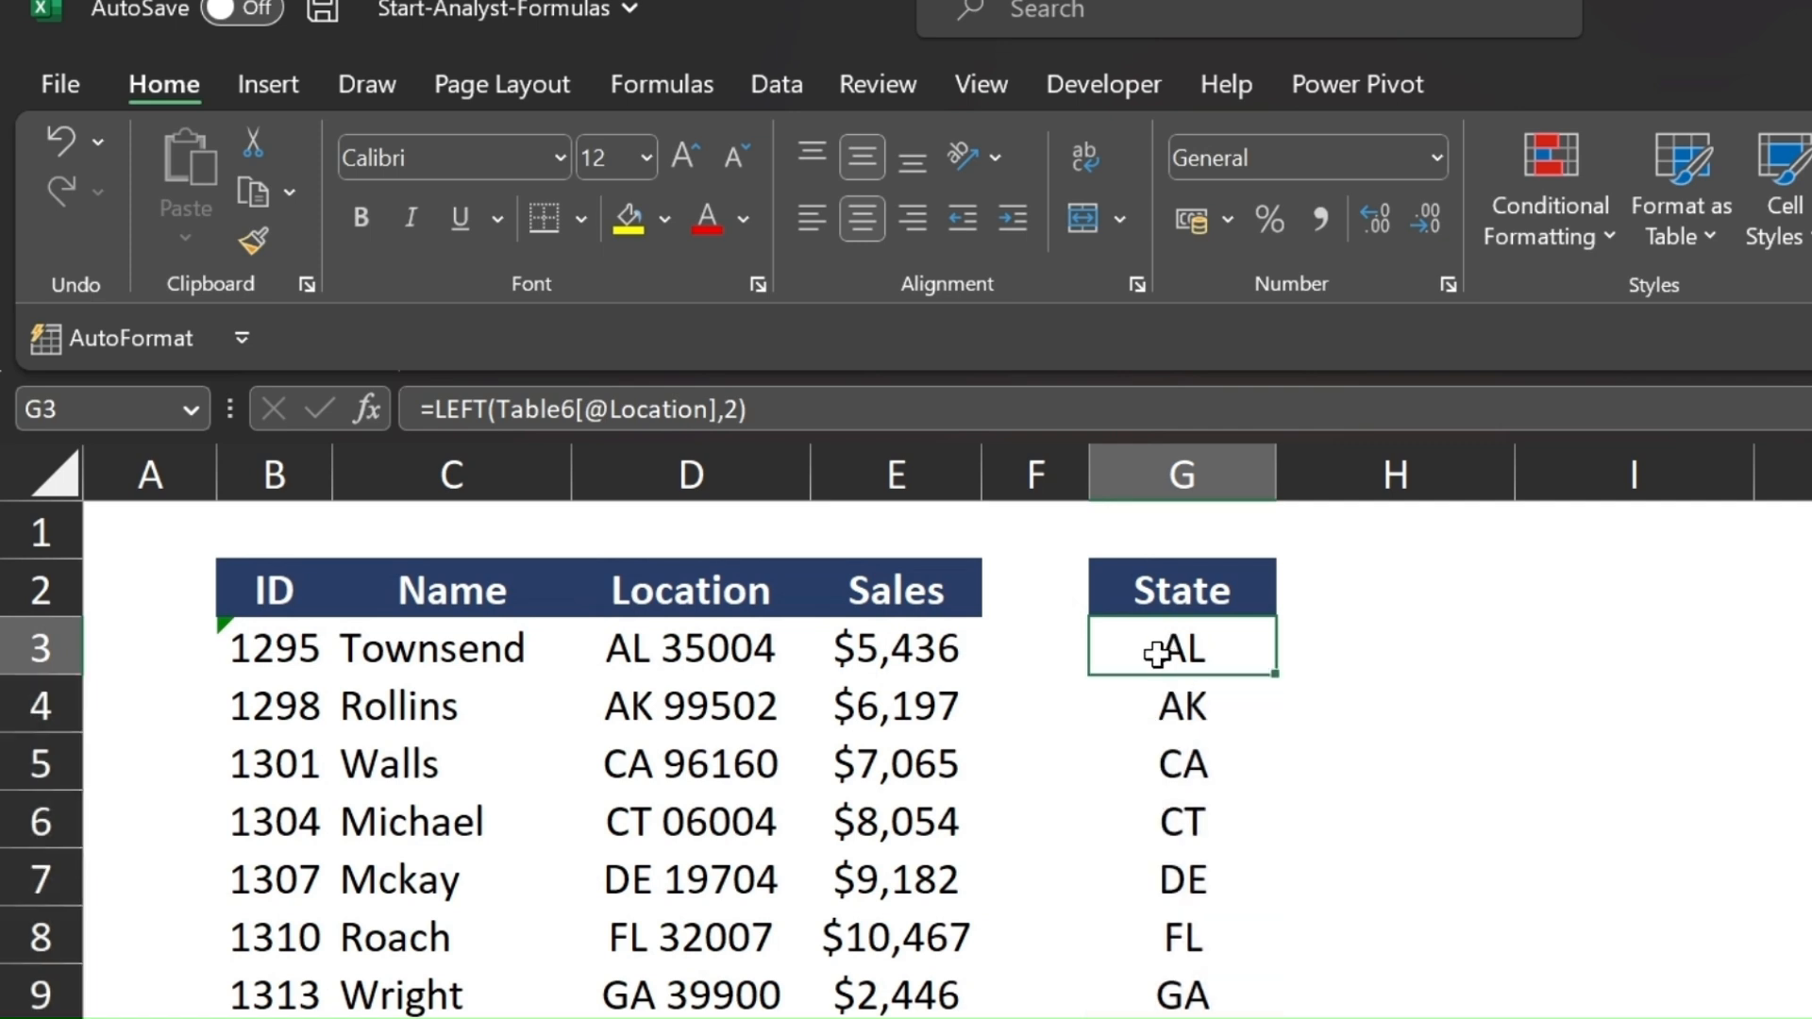
left_click(739, 409)
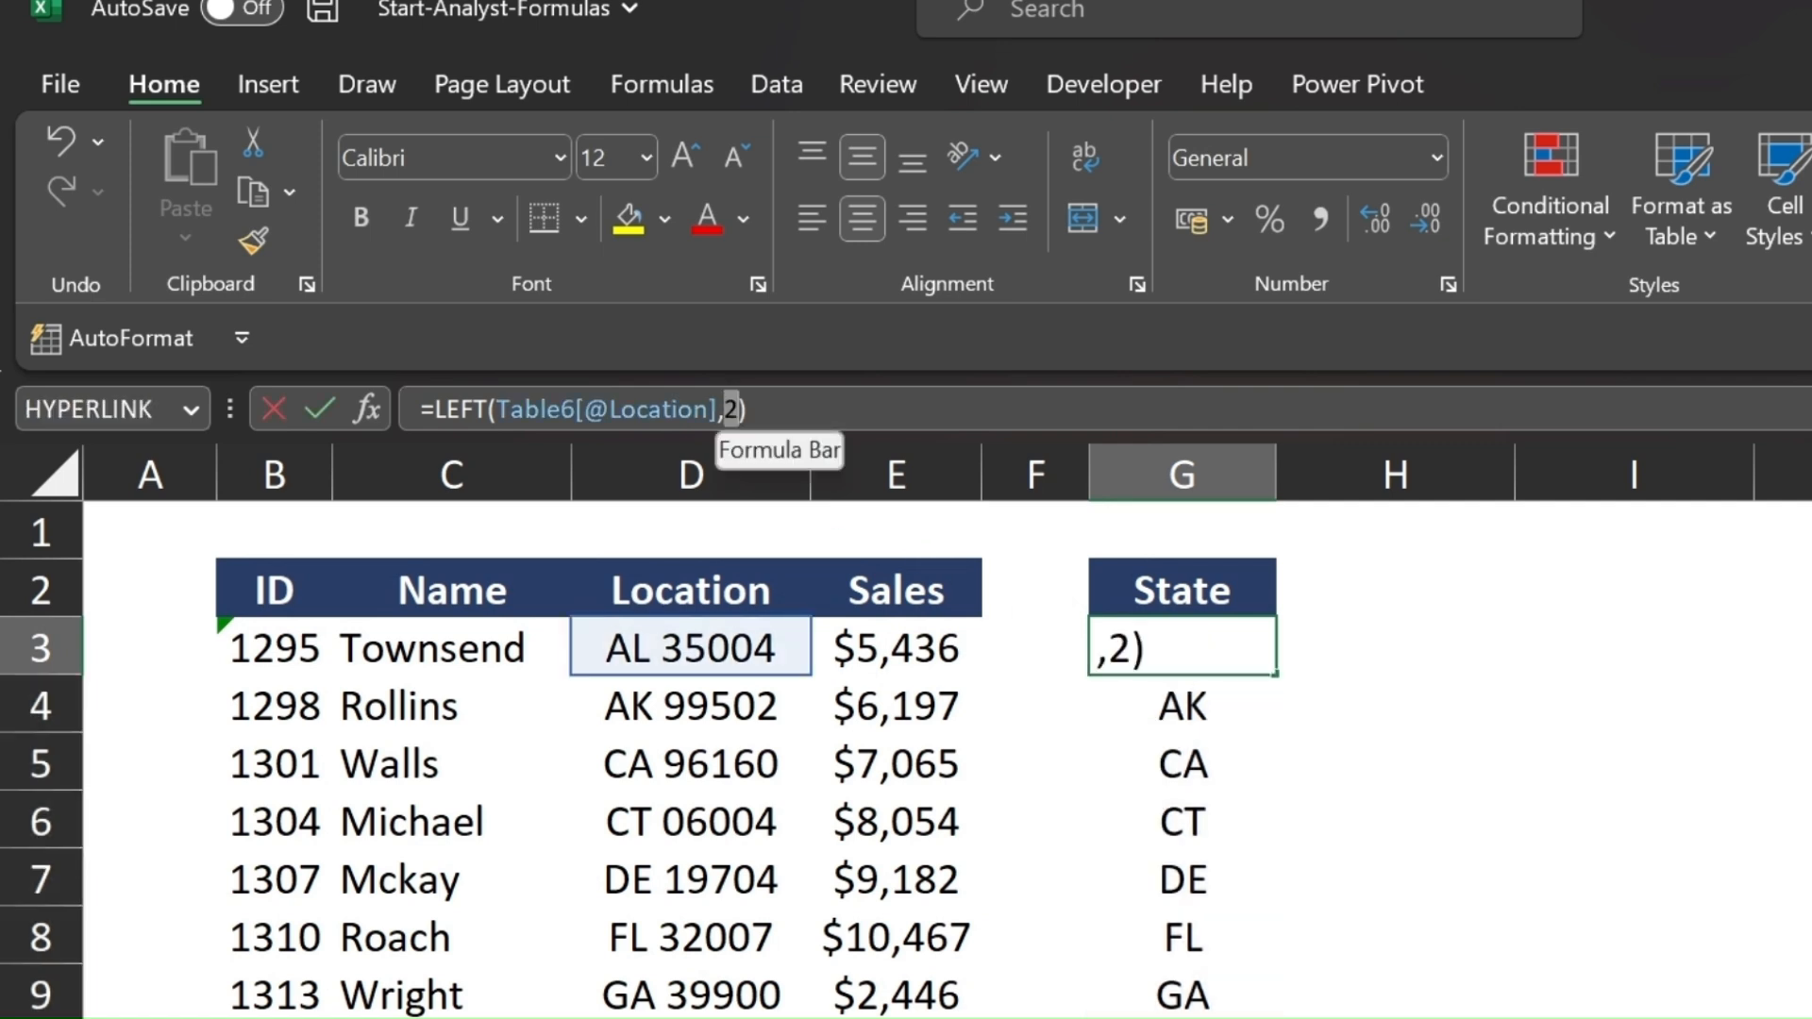
key("BackSpace")
type("5")
key("Return")
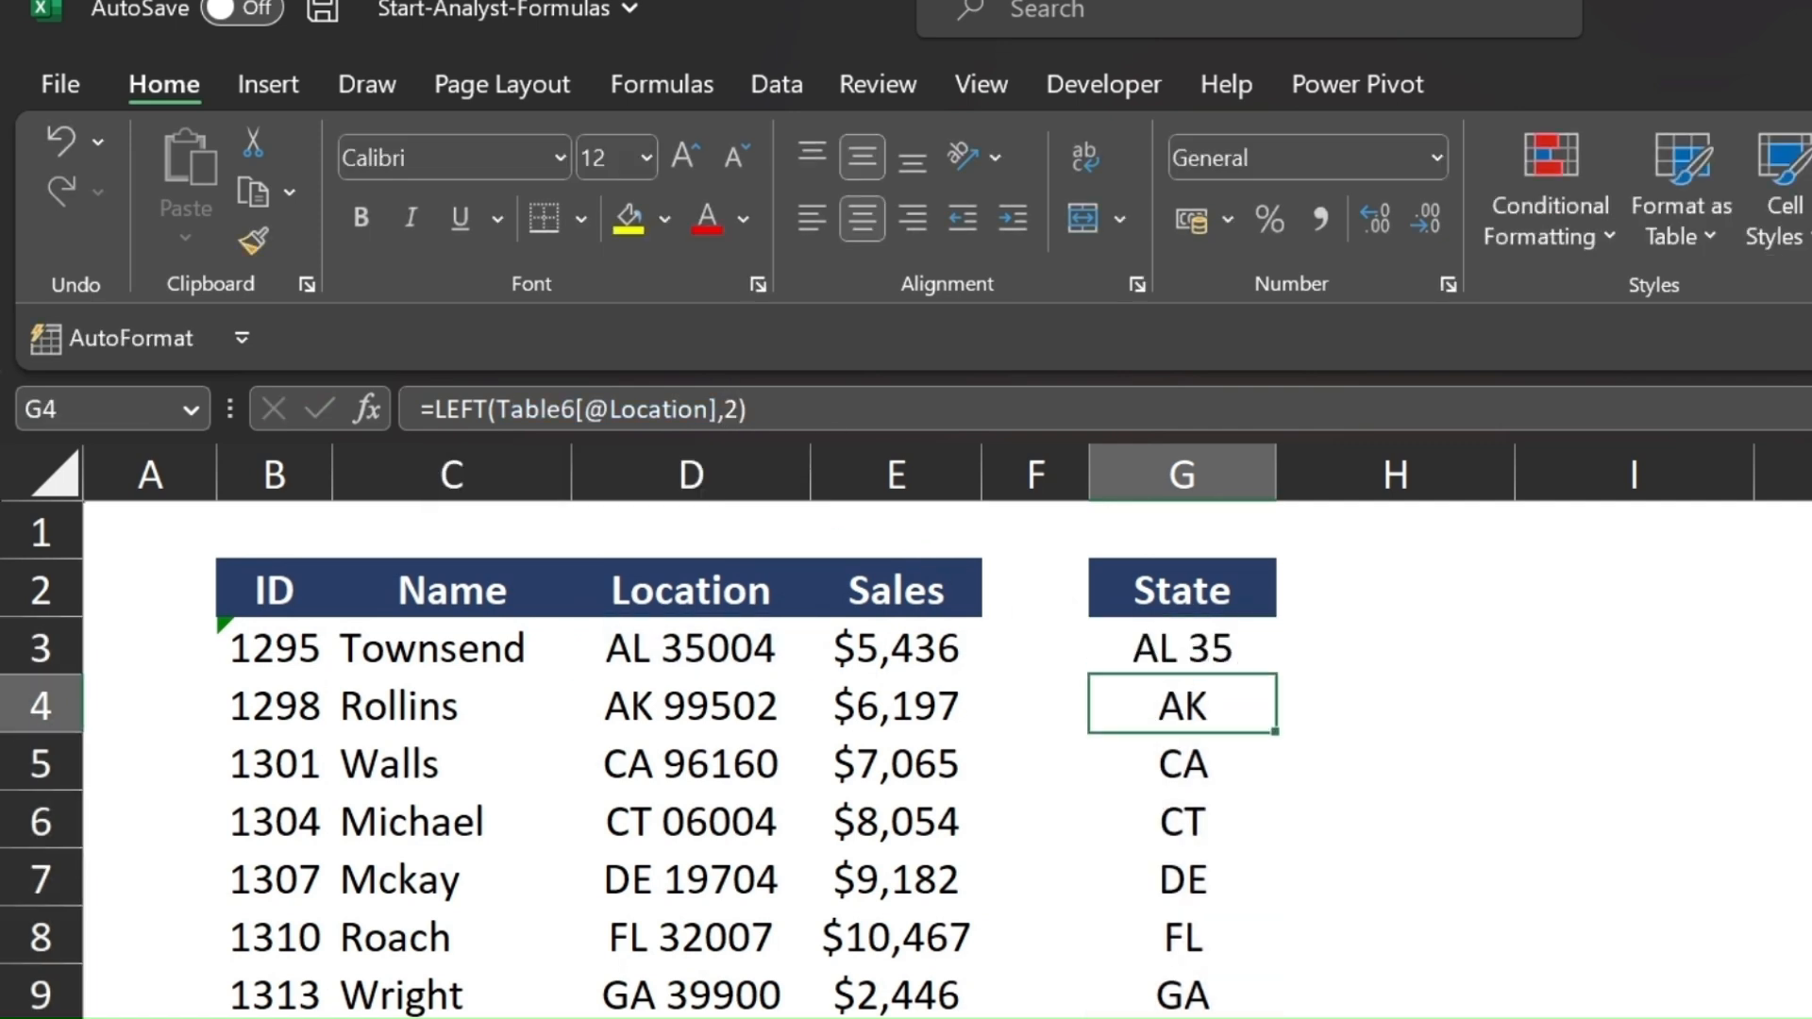
key("ctrl+z")
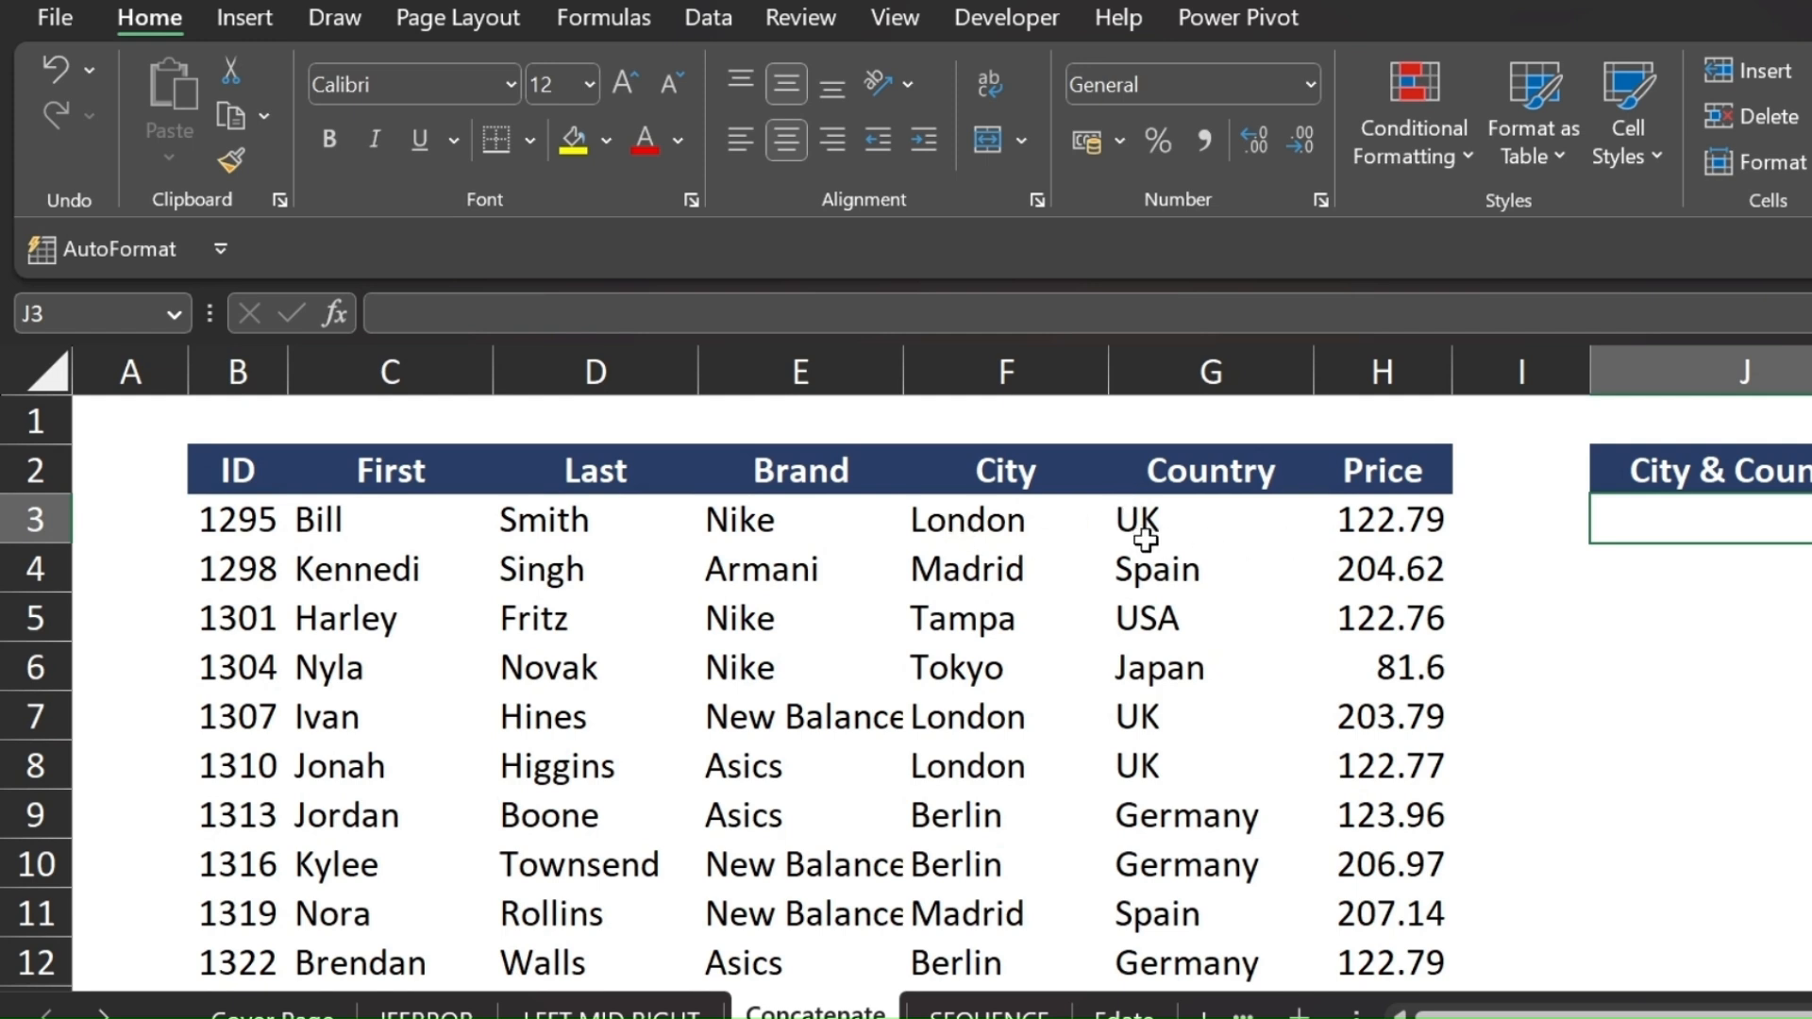
type("=conc")
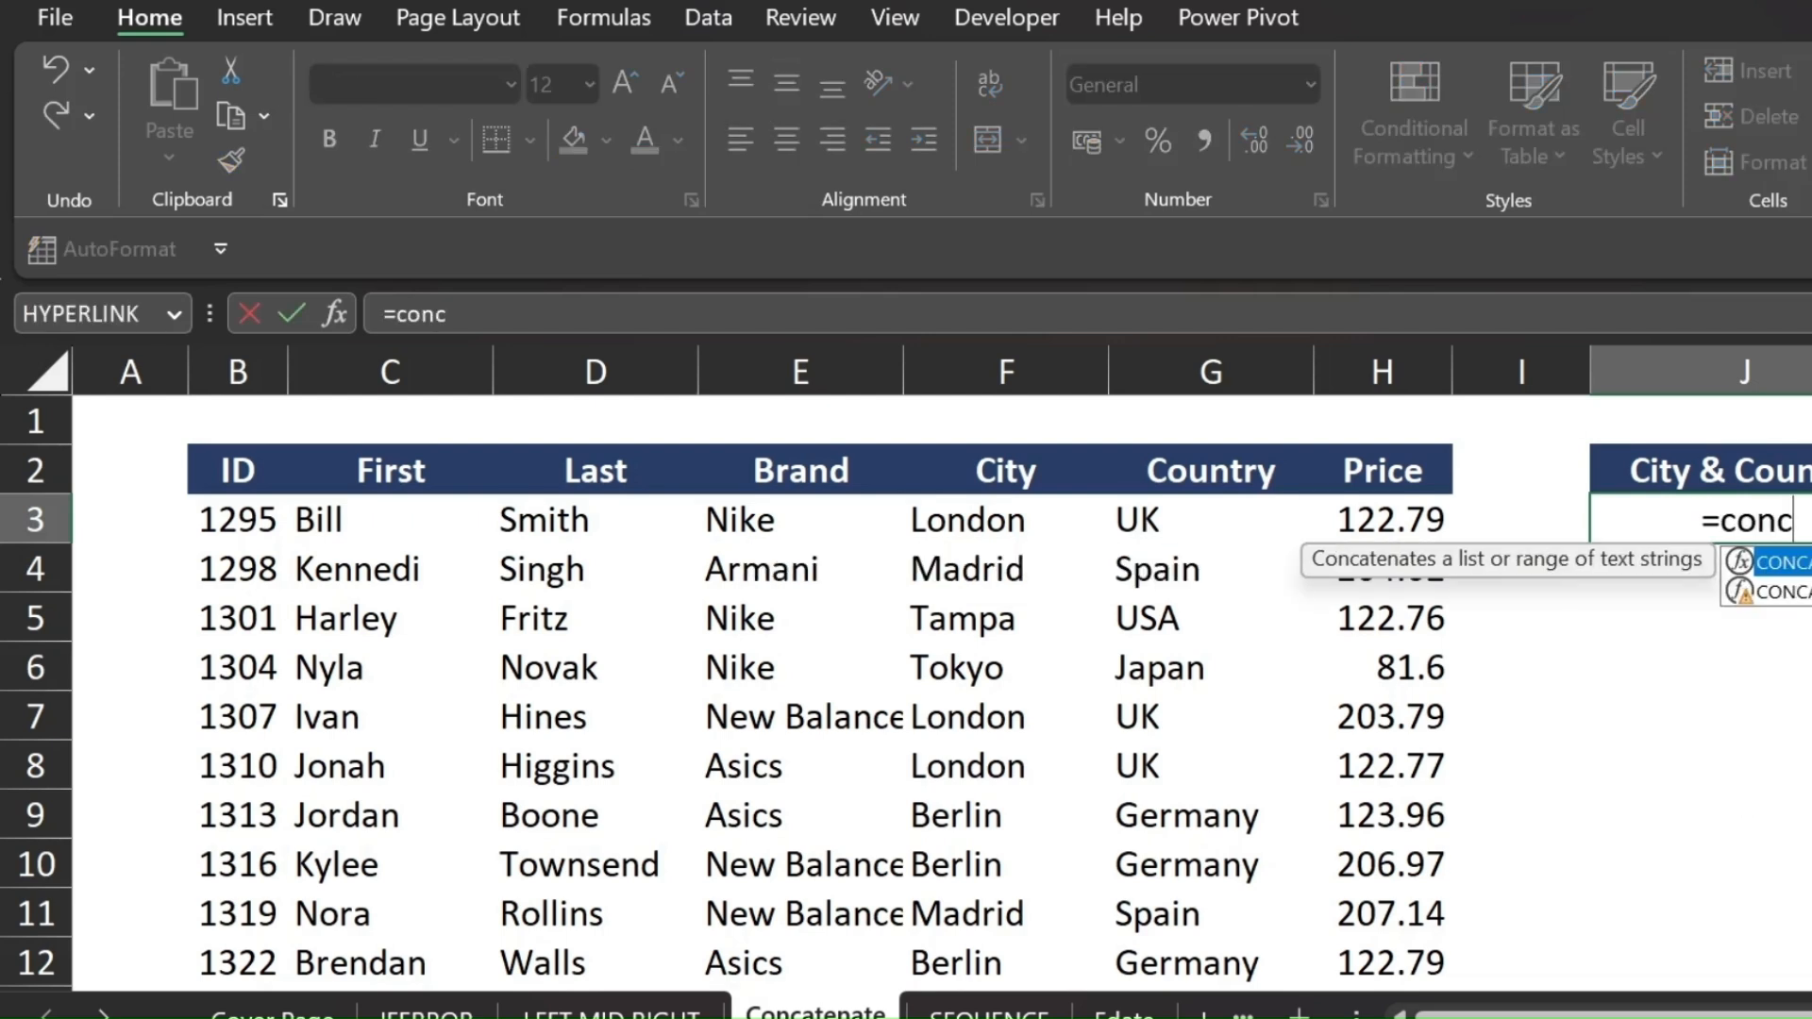
key("Escape")
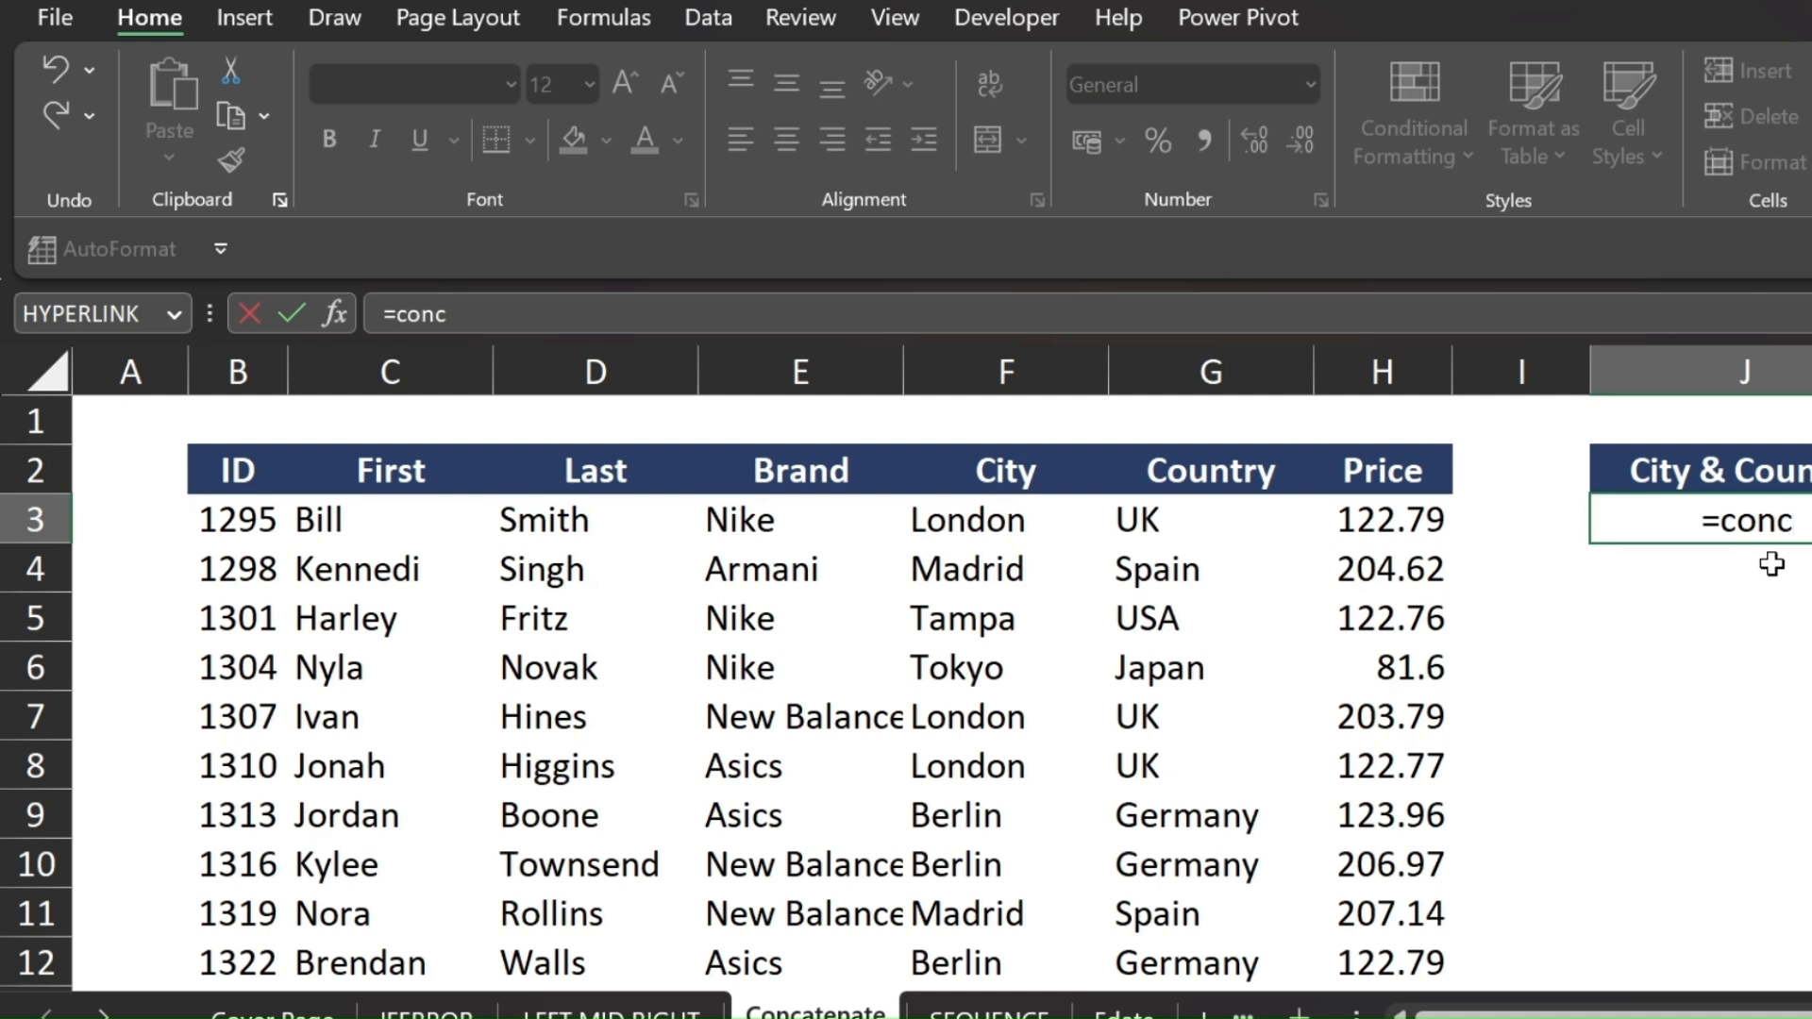
key("Escape")
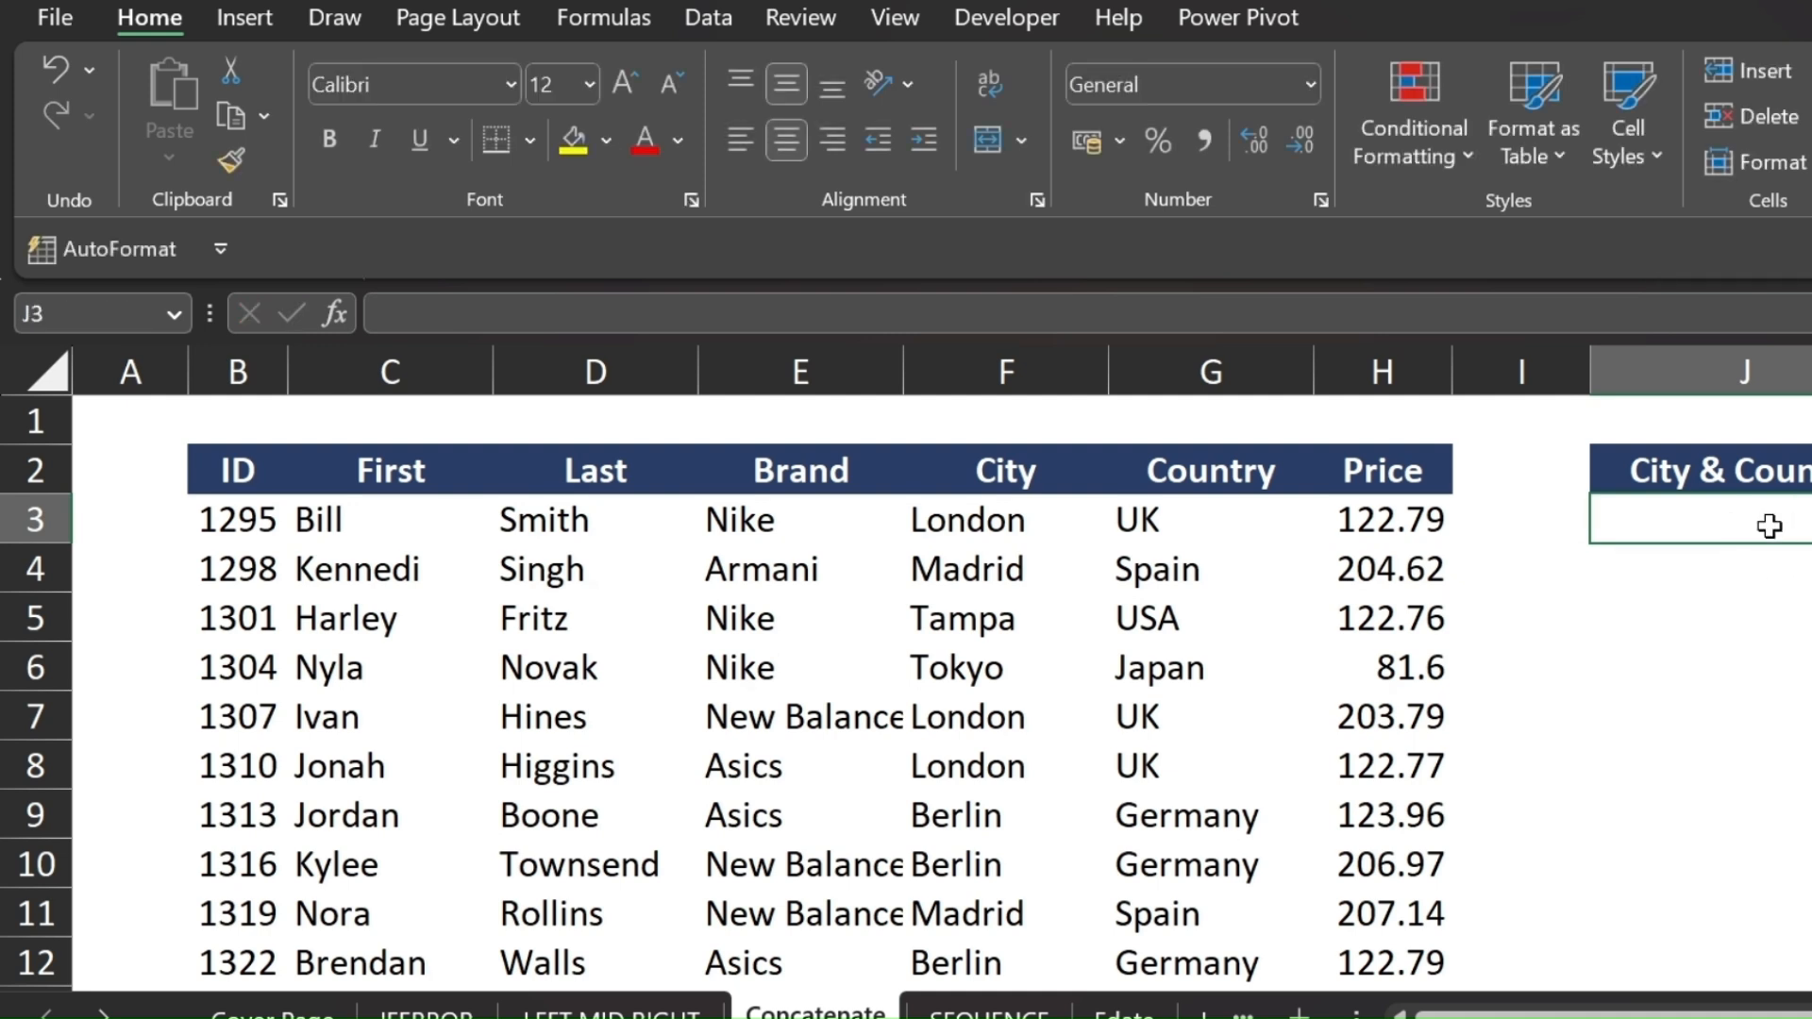
- Combine the first row's city and country in J3, separated by a comma and space, with =F3&", "&G3
type("=")
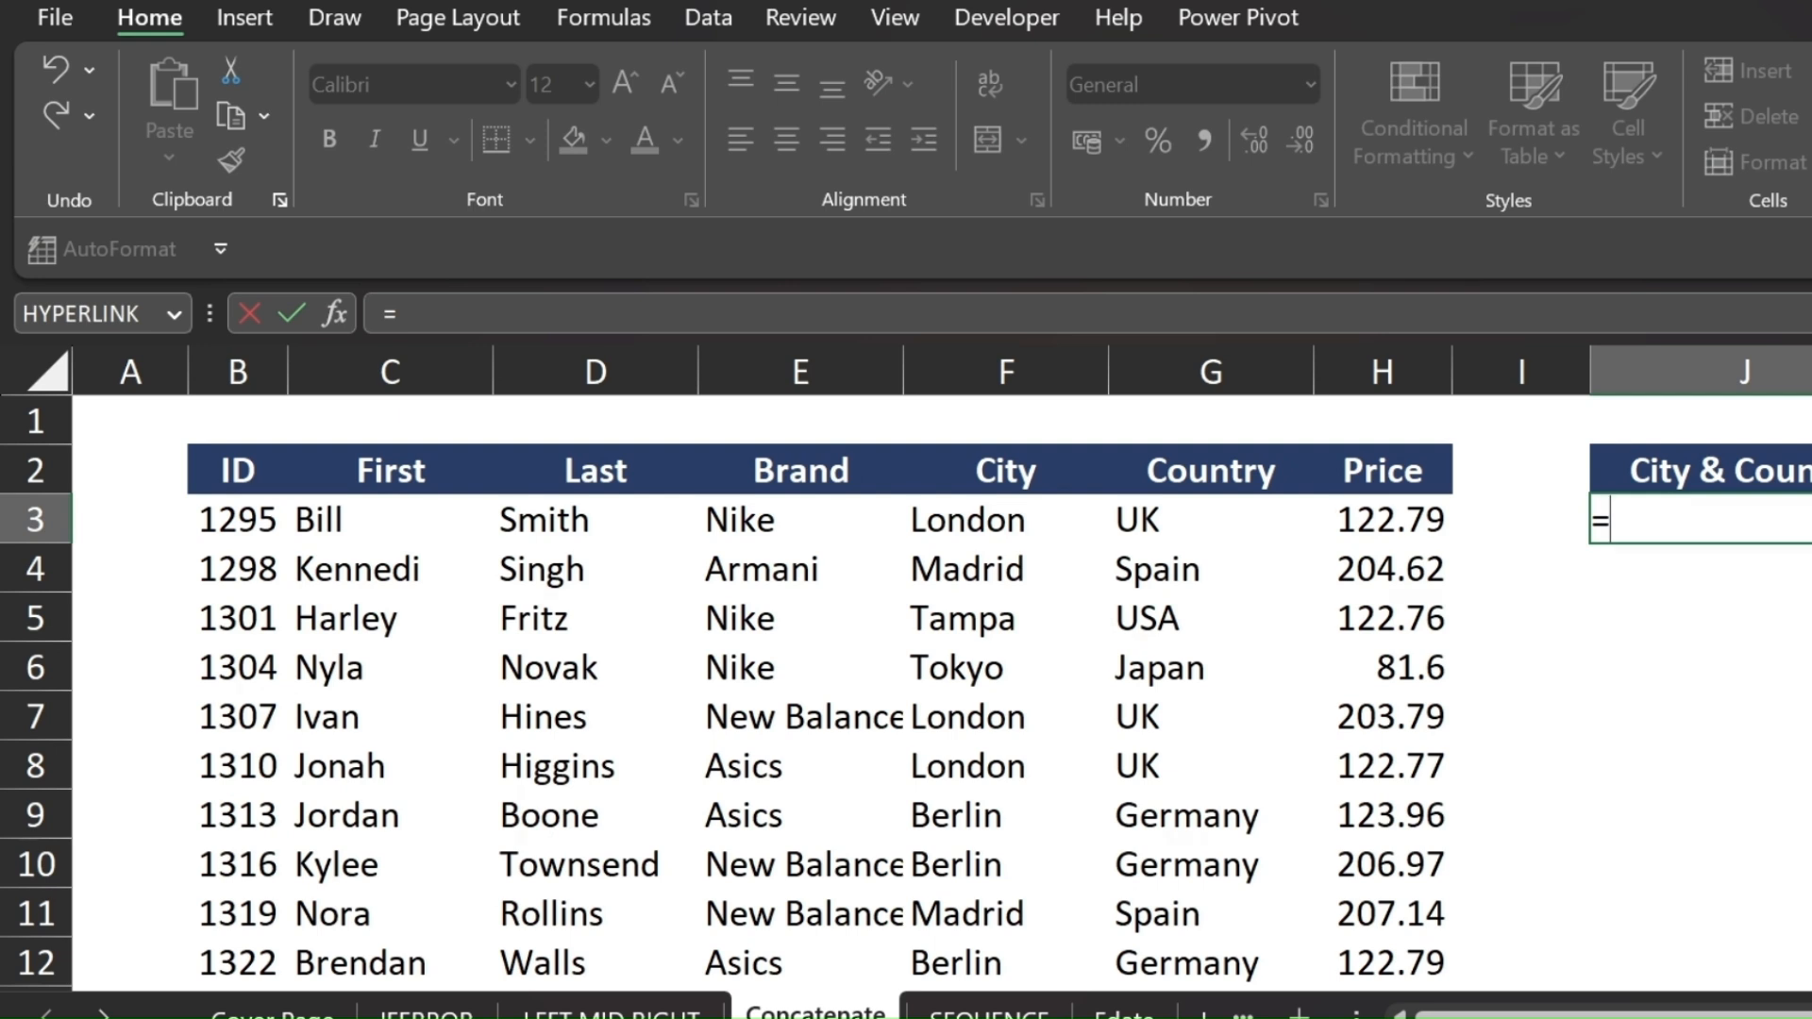
left_click(977, 521)
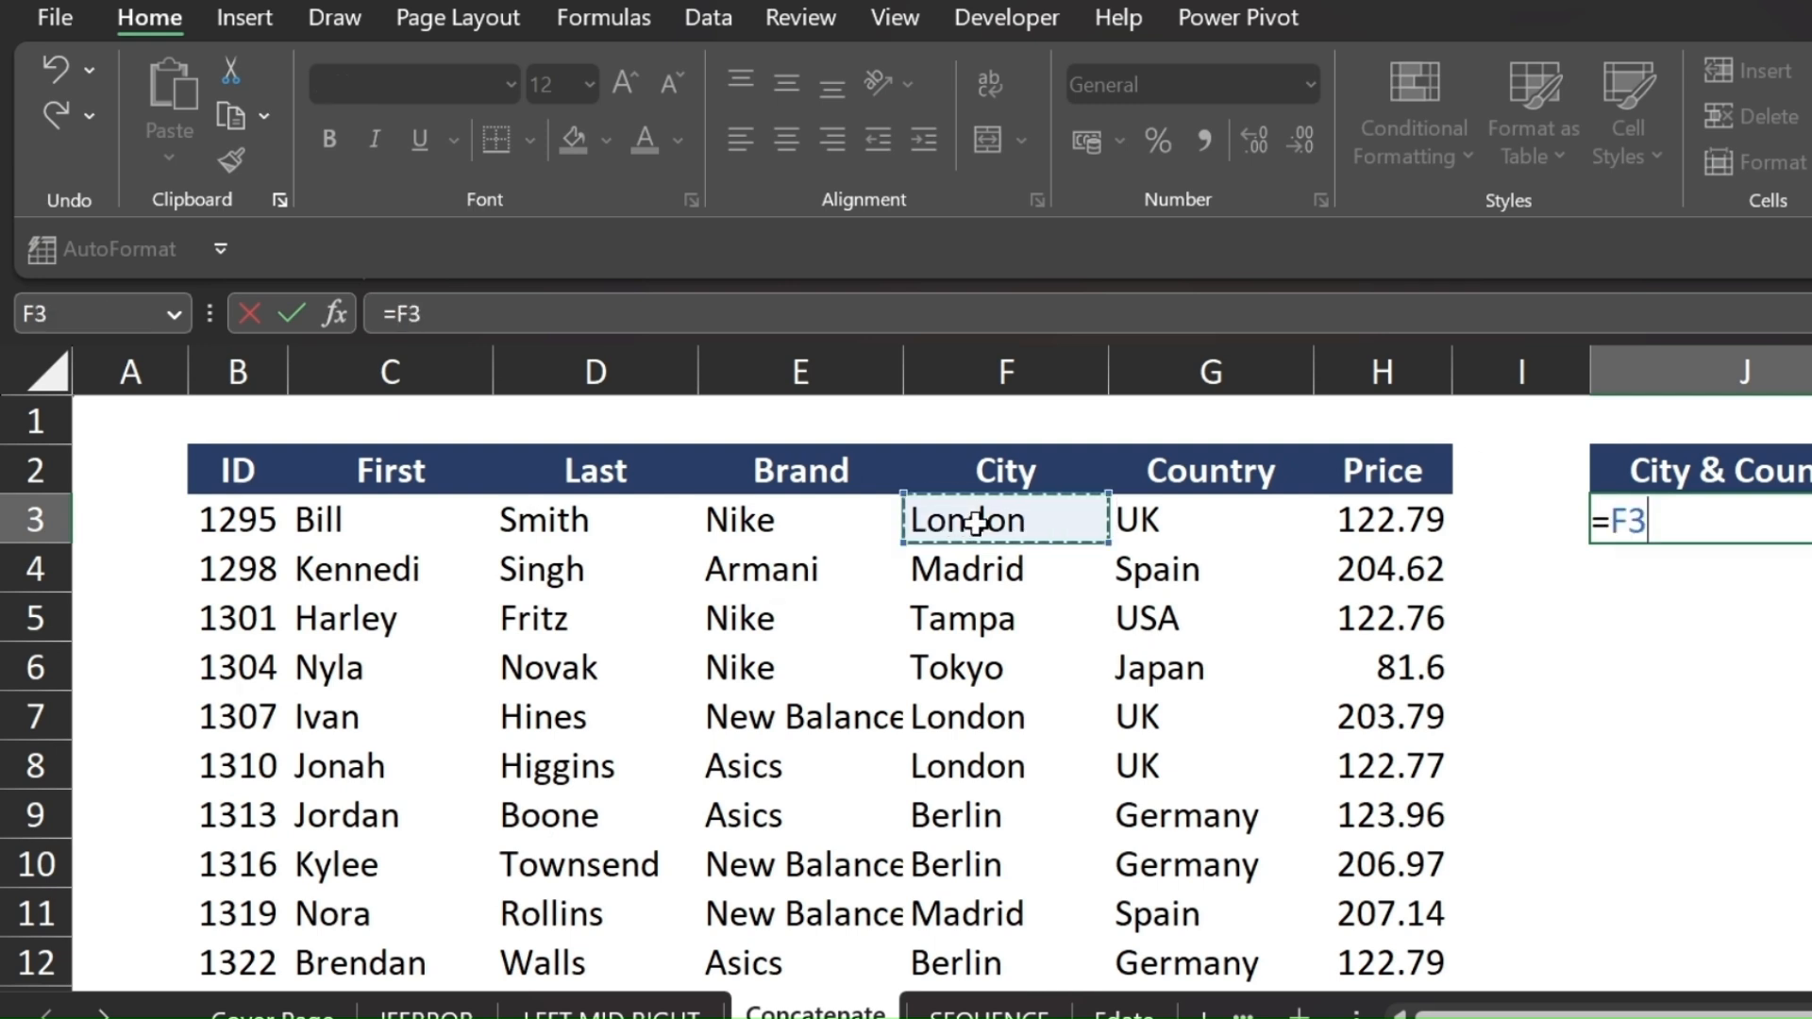
type("&")
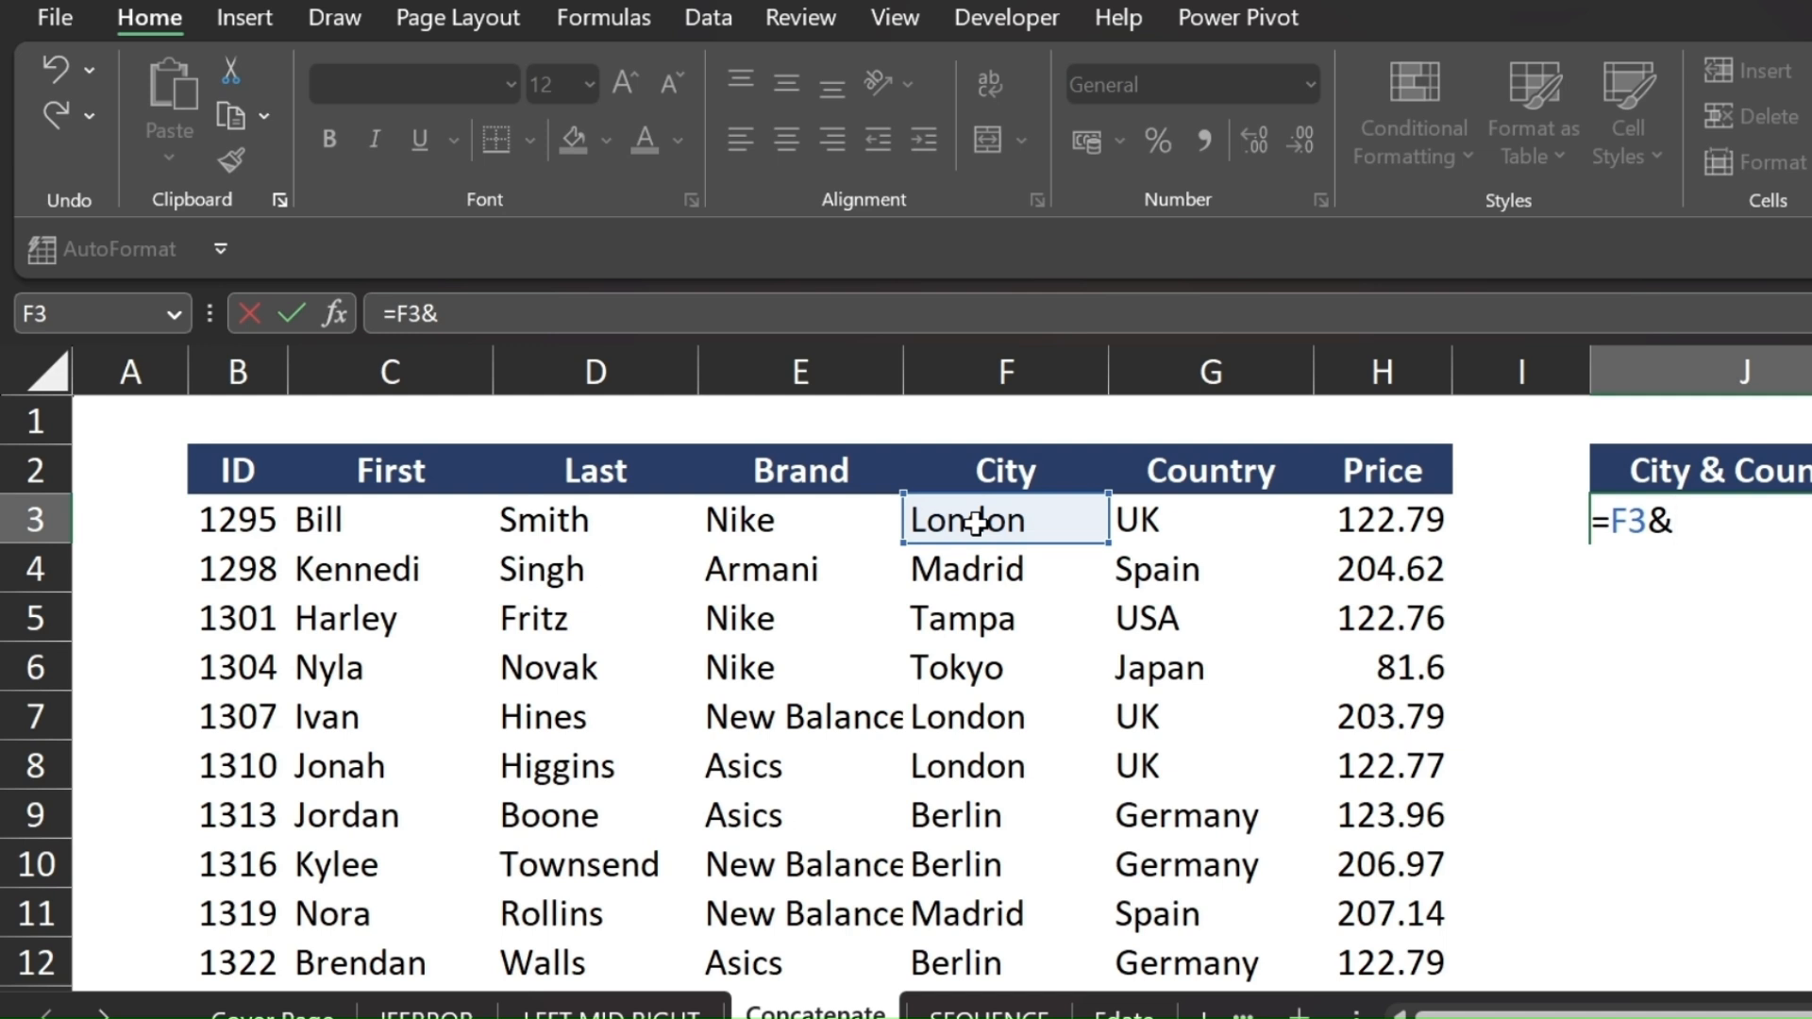
type("\", \"&")
left_click(1160, 528)
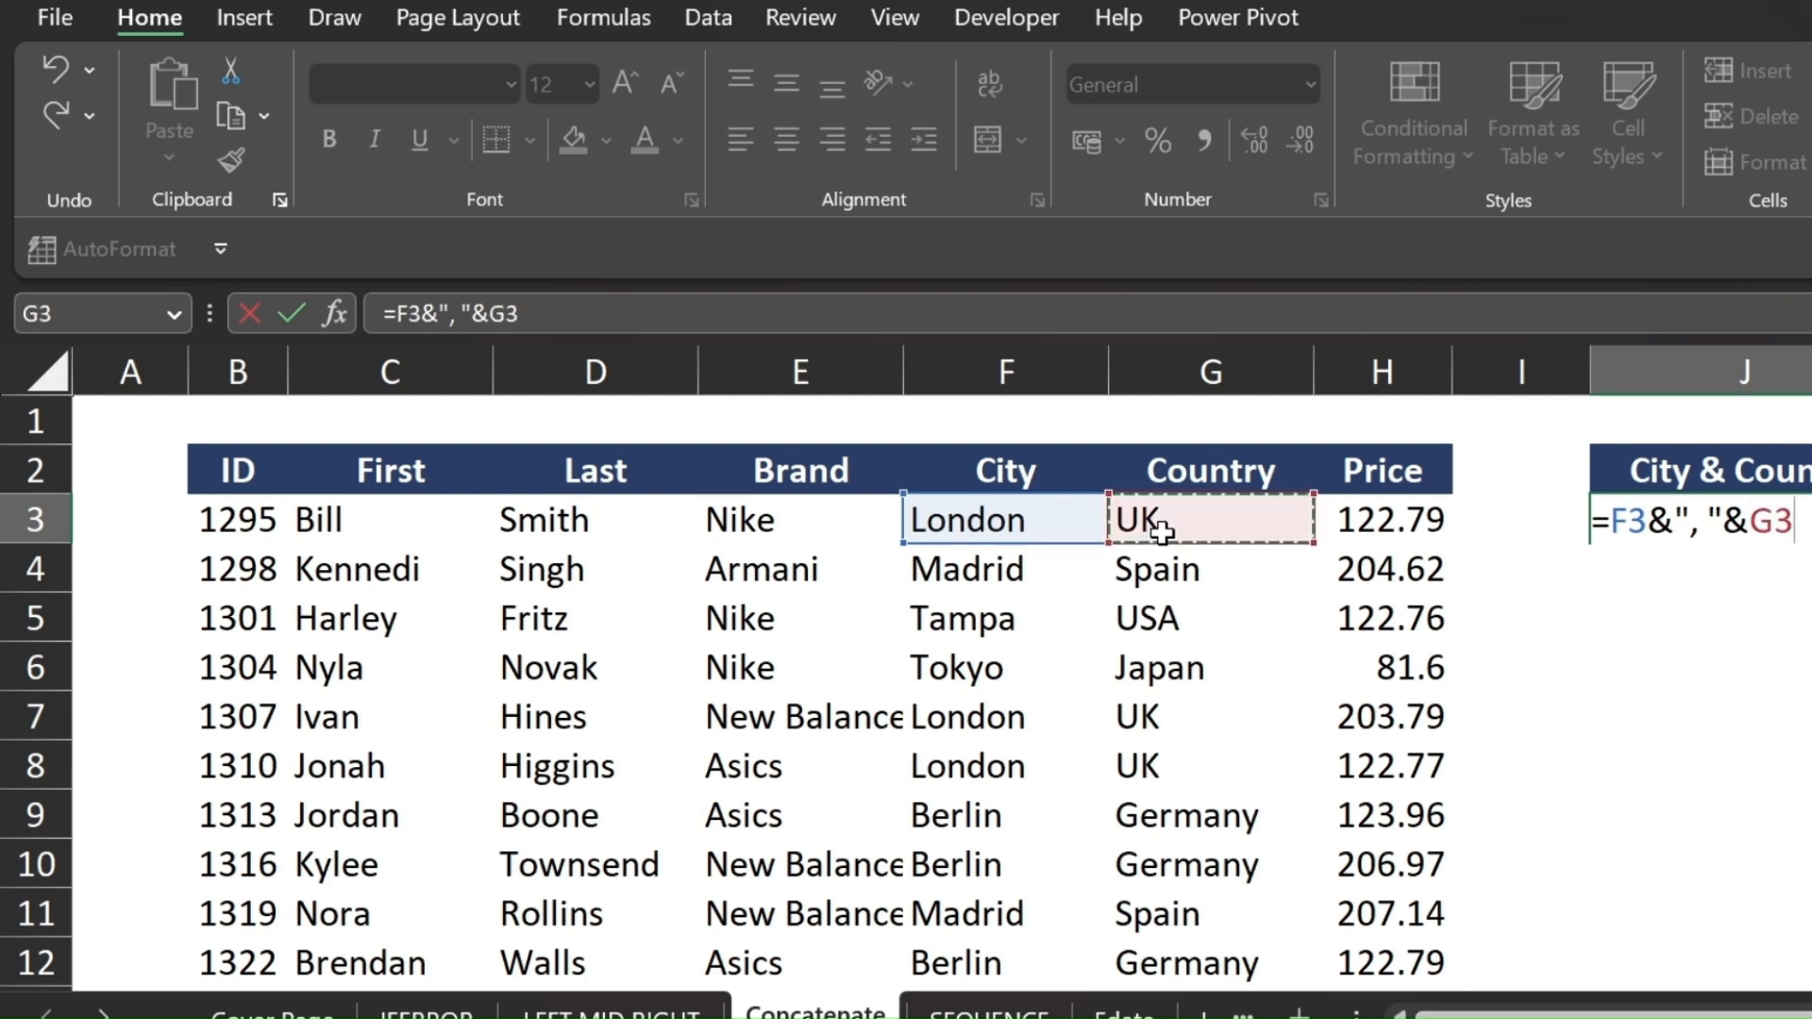
key("Return")
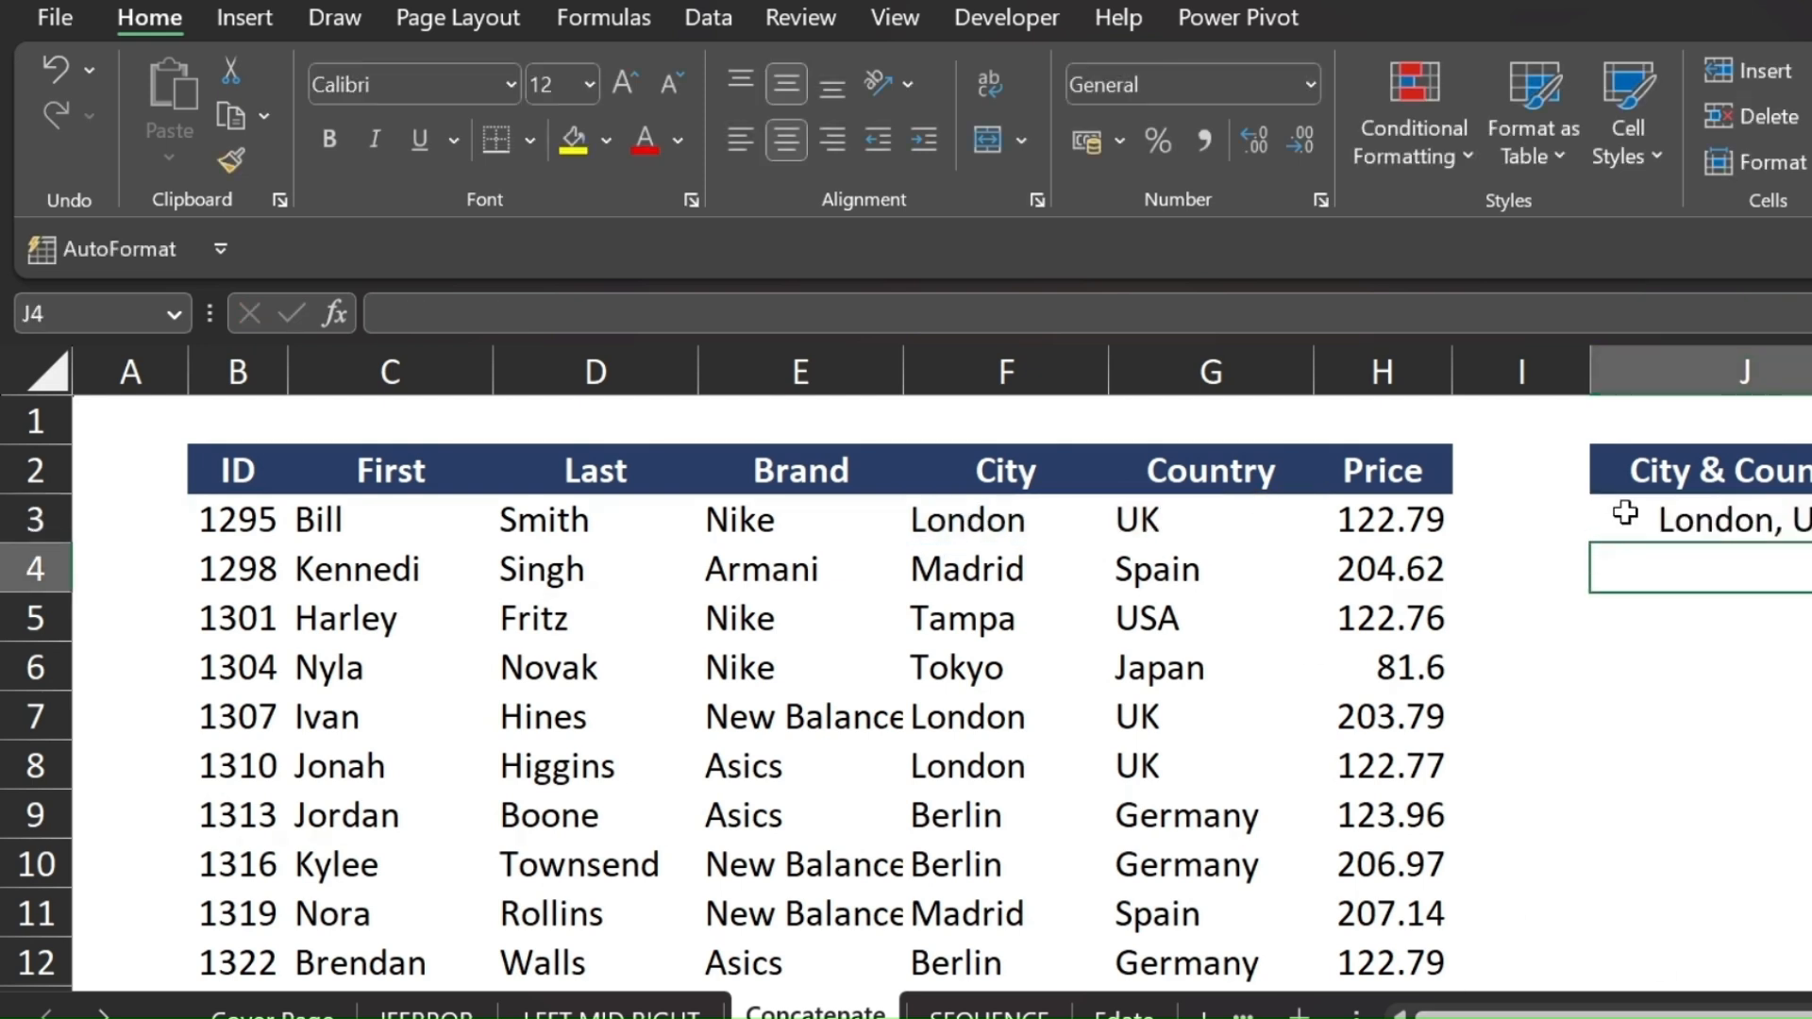
left_click(1736, 519)
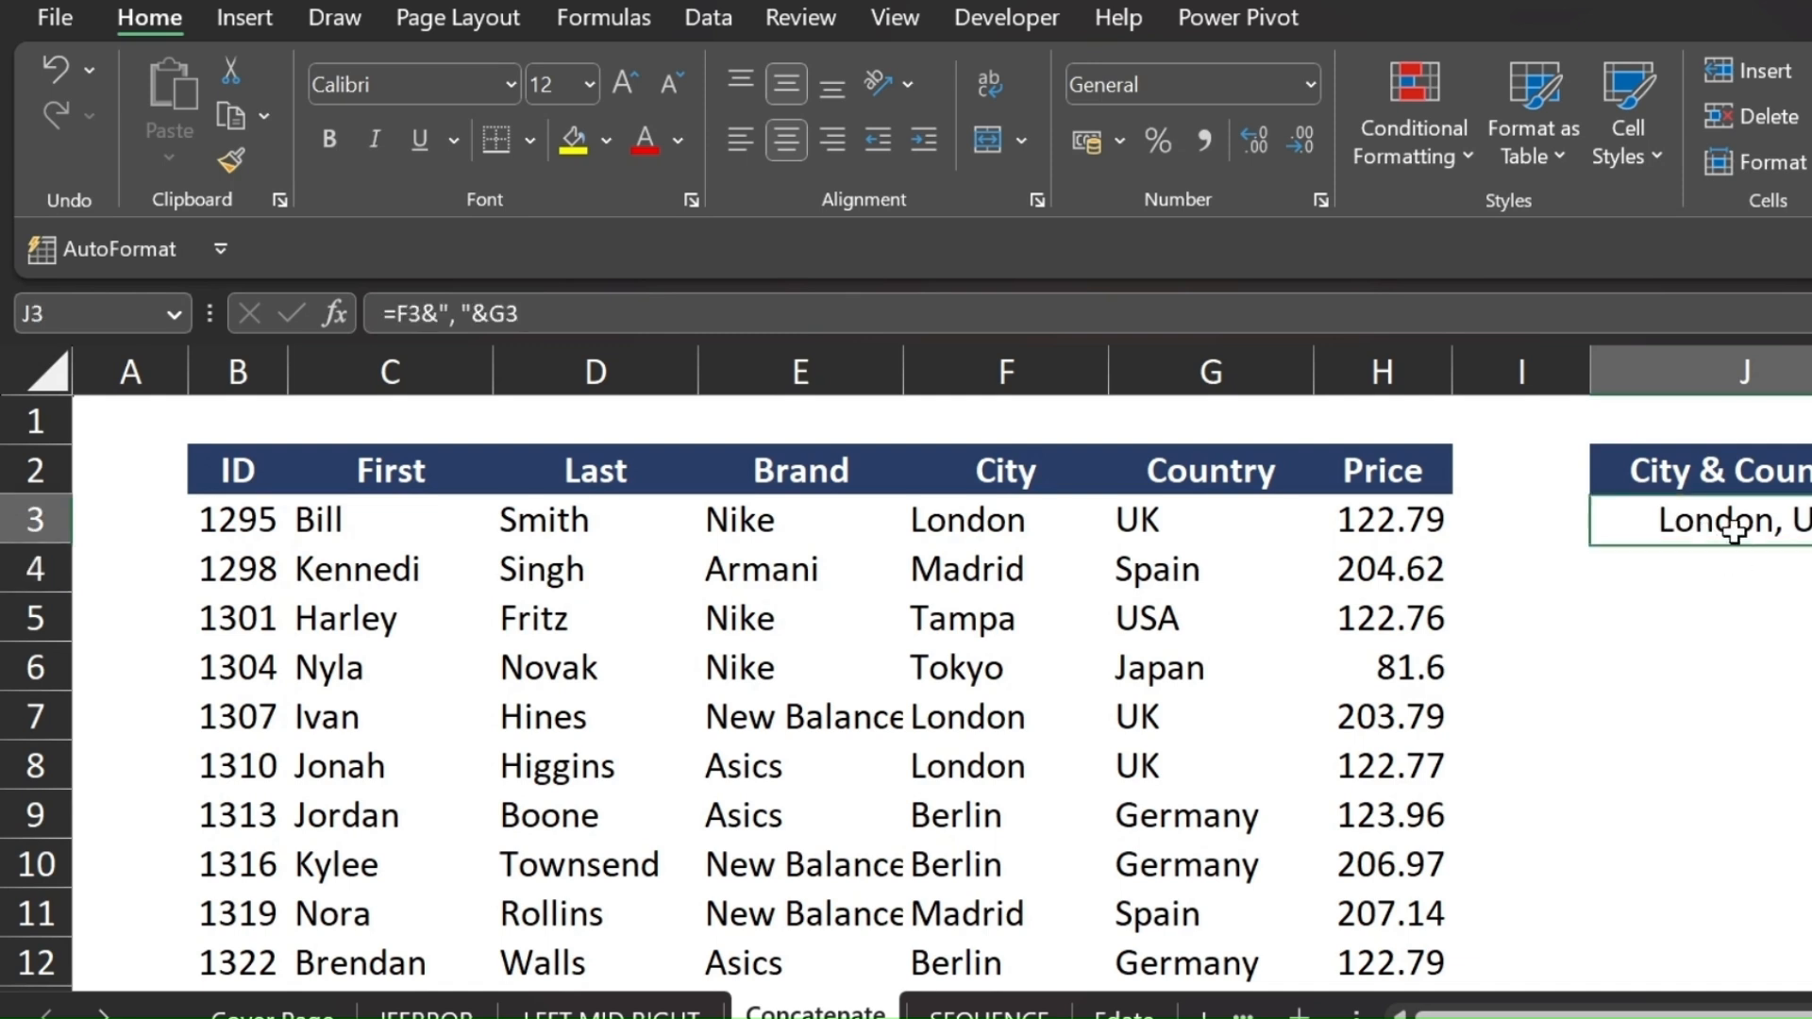